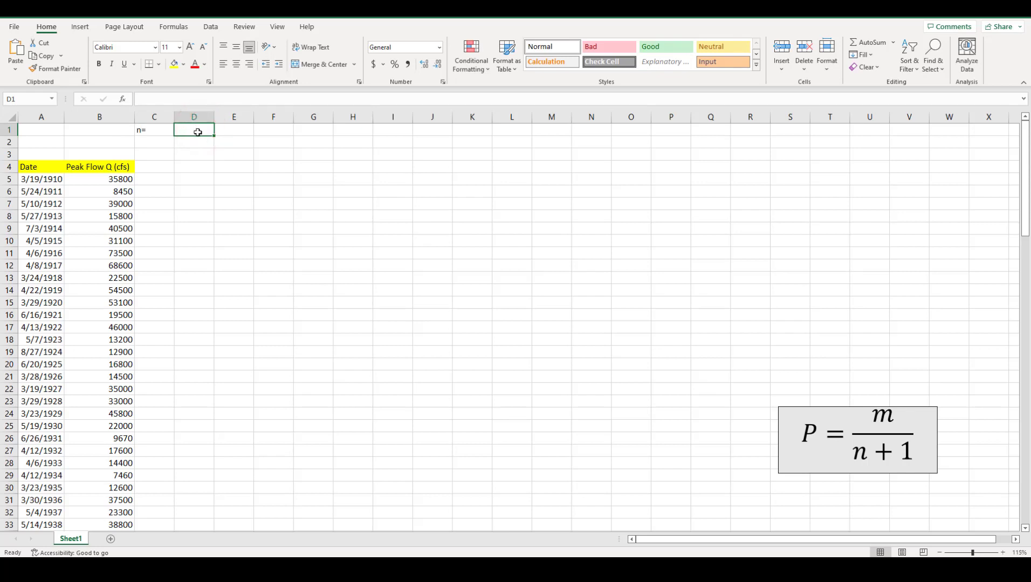
- Enter a COUNT formula over the dates A5:A115 in cell D1 to calculate n
text(=)
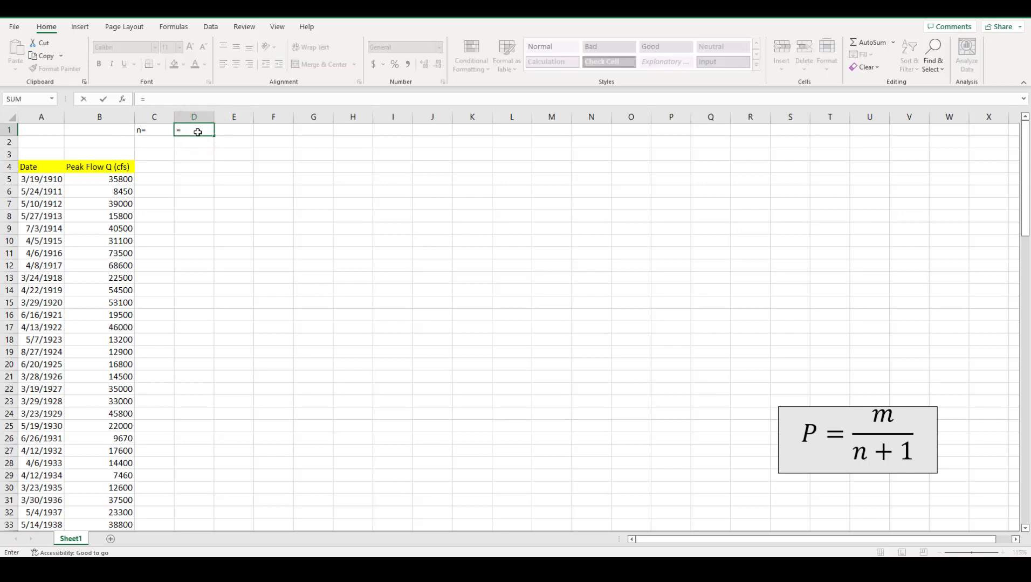
text(count)
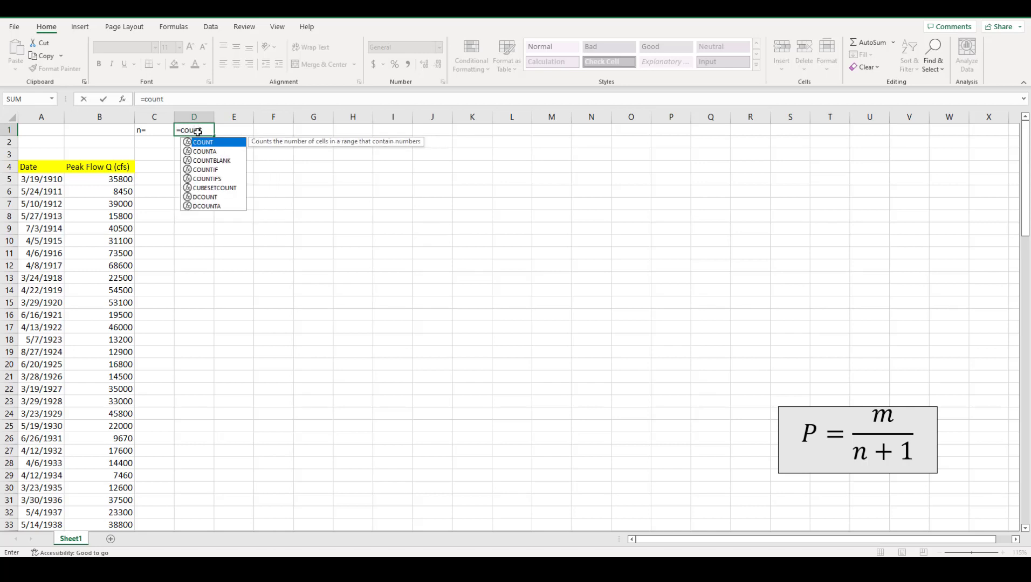
text(()
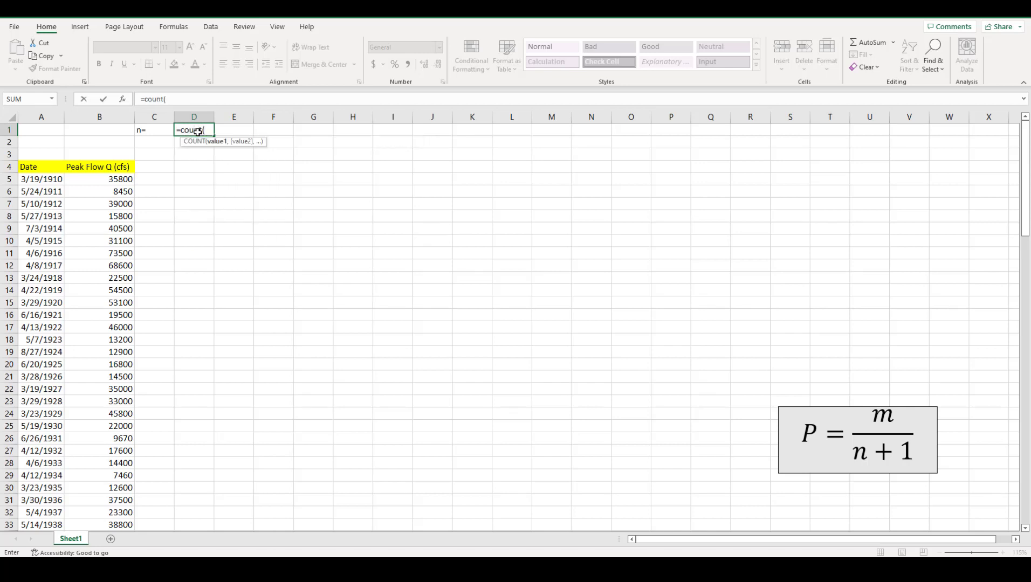
click(37, 182)
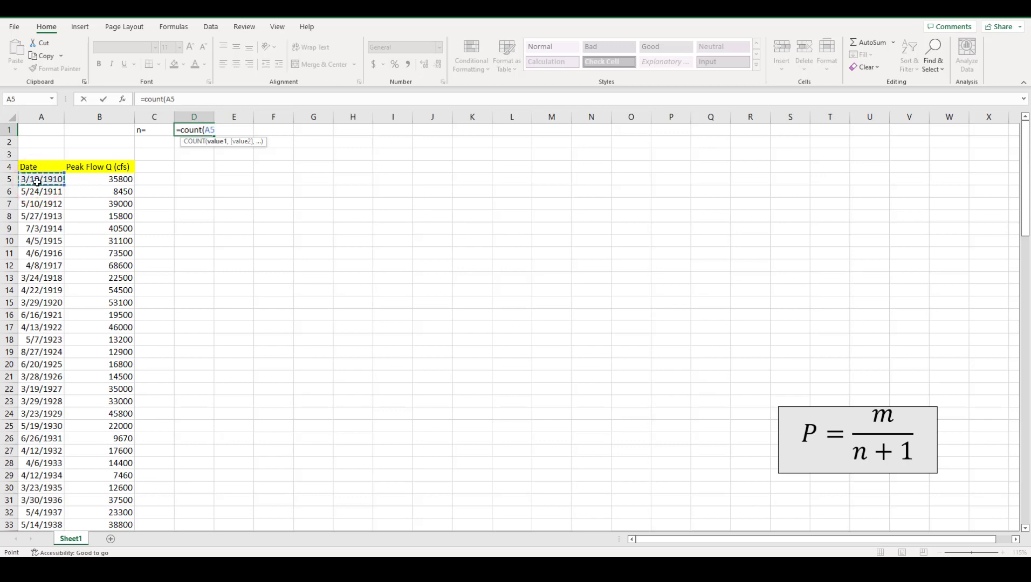
key(ctrl+shift+Down)
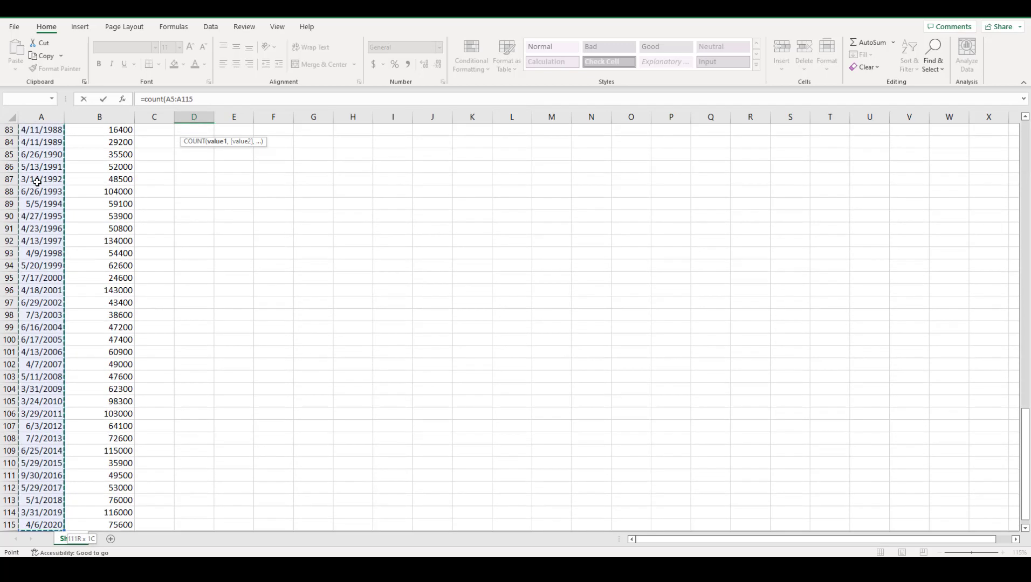
key(Return)
scroll(171, 173, up, 1)
click(207, 129)
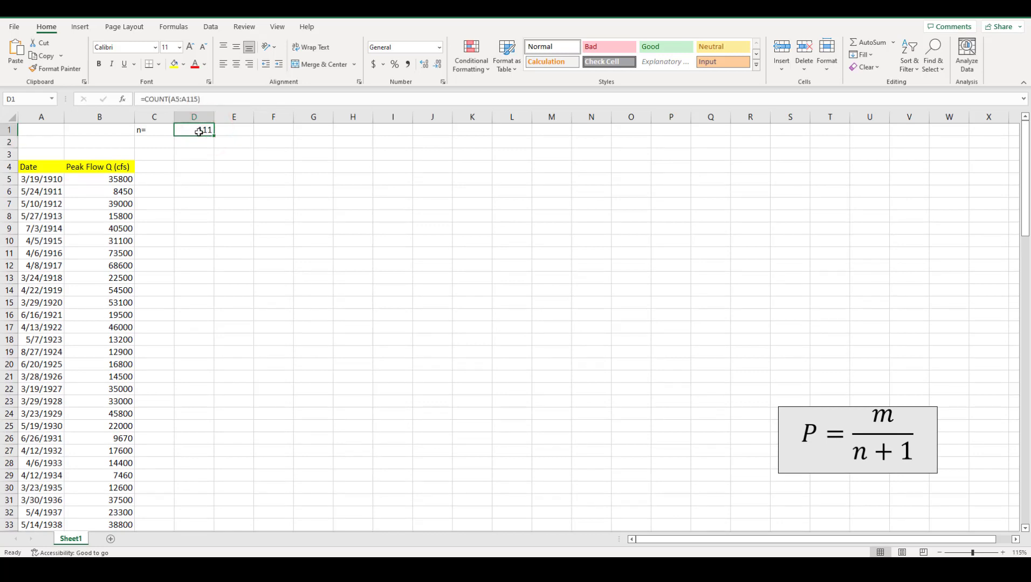
- Add the header "Sorted Q (cfs)" in cell C4 and autofit column C to its text
click(154, 169)
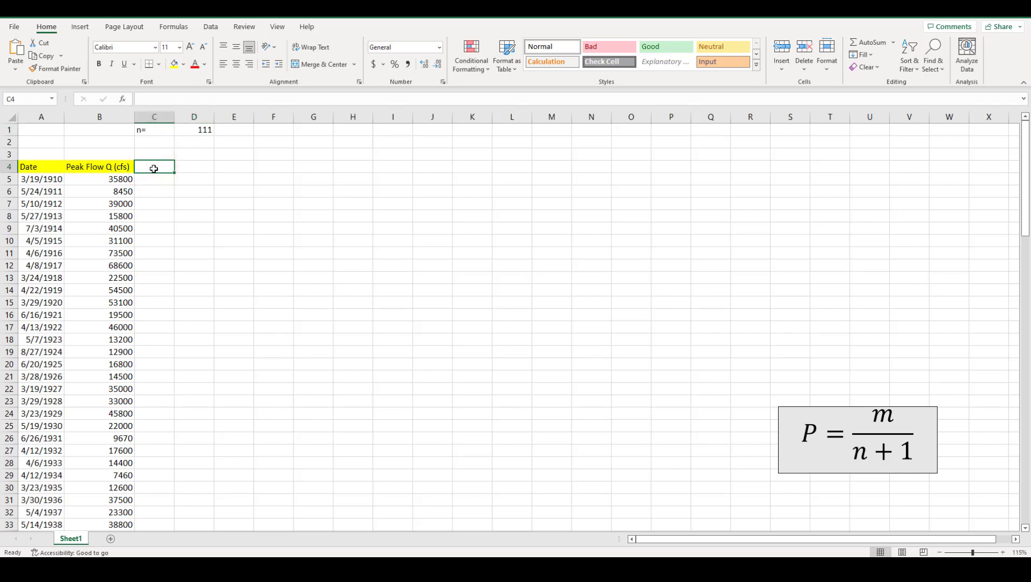
text(Sorted Q (cfs)
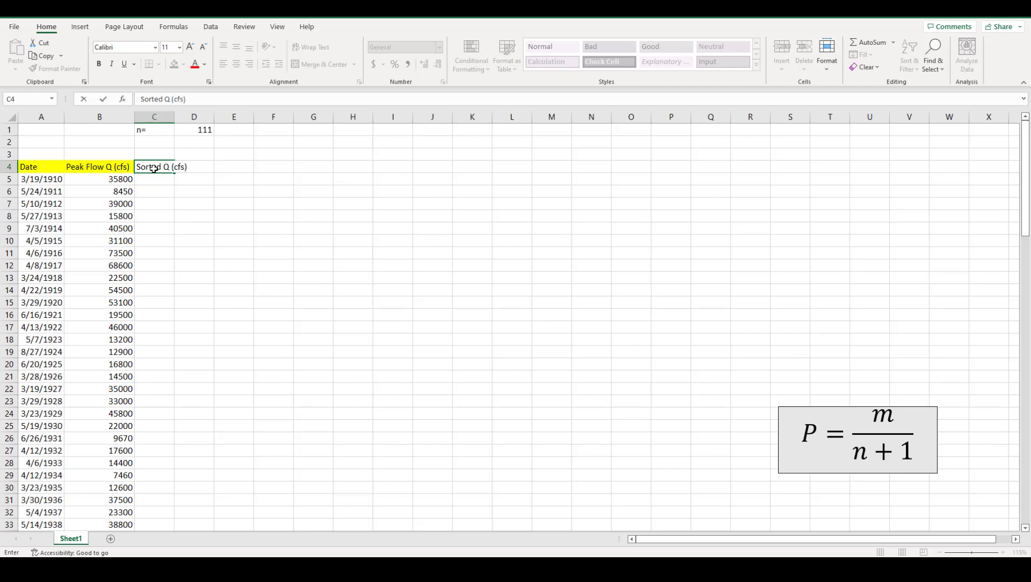
key(Return)
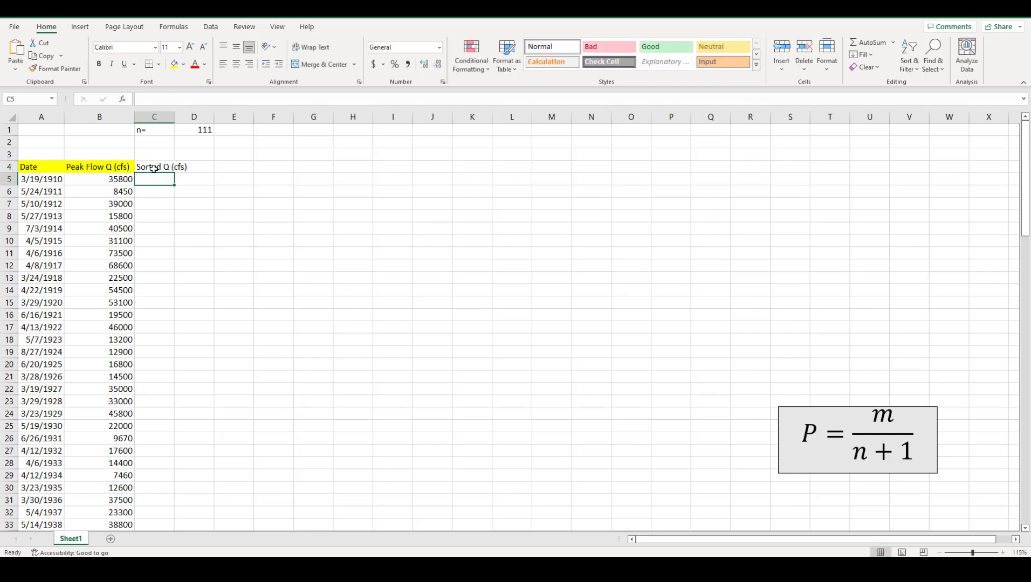
double_click(174, 117)
- Copy the peak flow values B5:B115 into column C, starting at cell C5
click(122, 179)
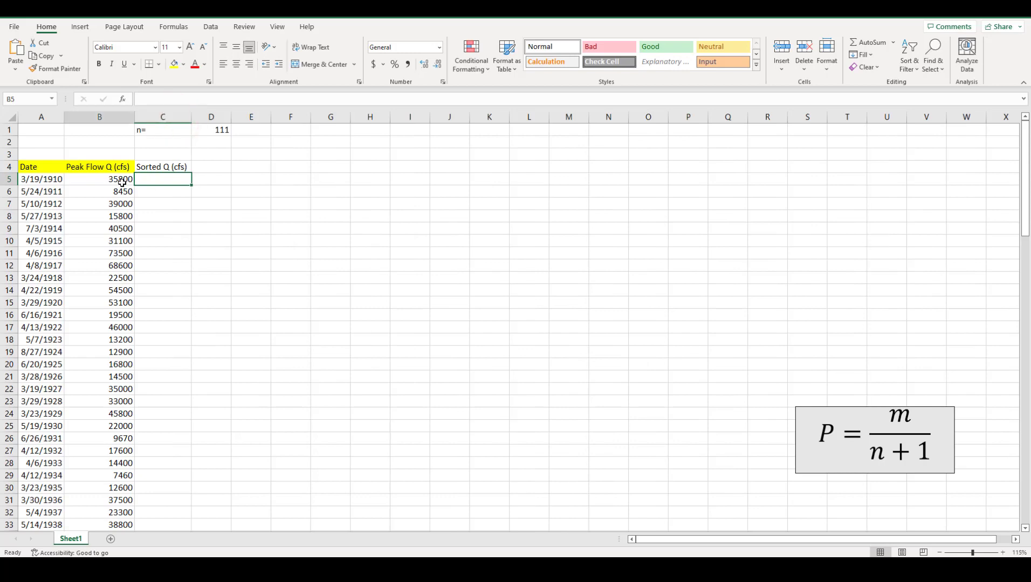
key(ctrl+shift+Down)
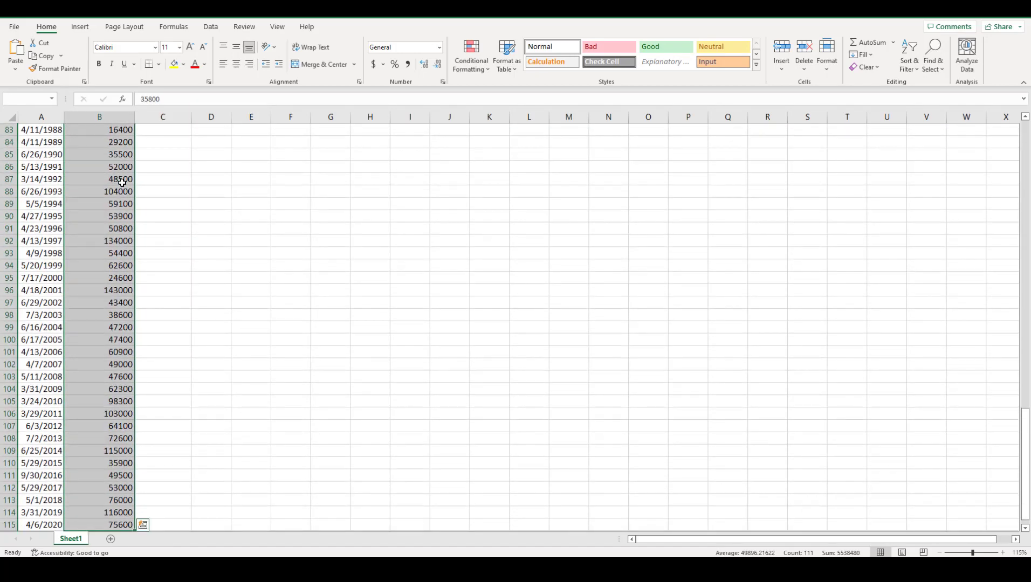
key(ctrl+c)
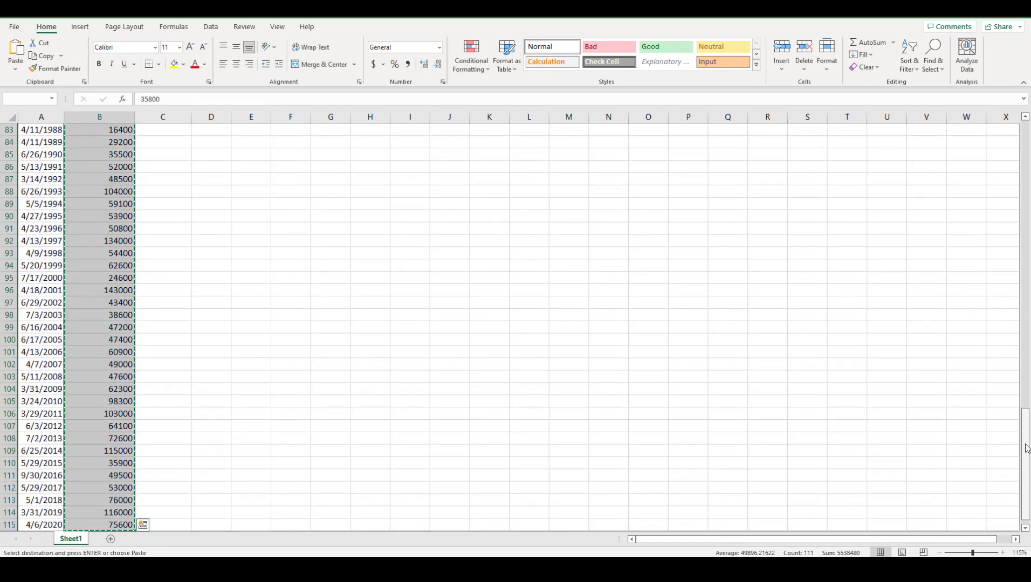
drag(1026, 447, 1026, 161)
click(164, 180)
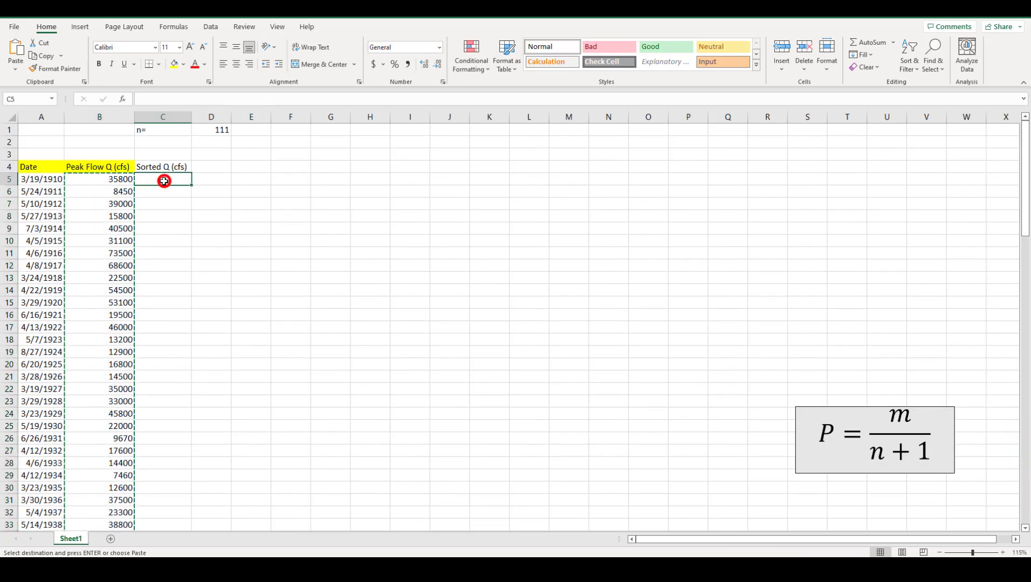
key(ctrl+v)
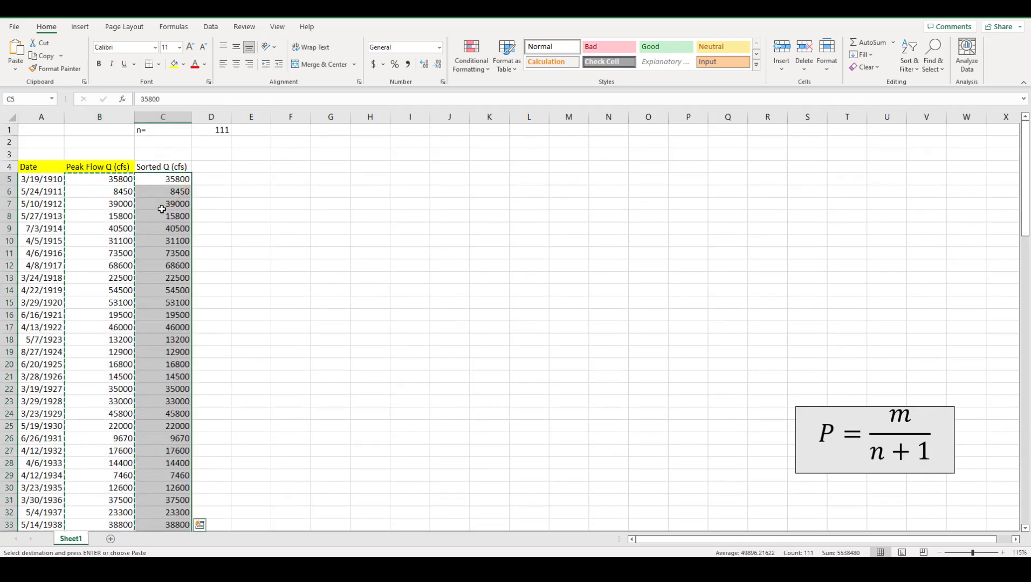
- Fill the "Sorted Q (cfs)" header cell with yellow
click(166, 182)
click(171, 166)
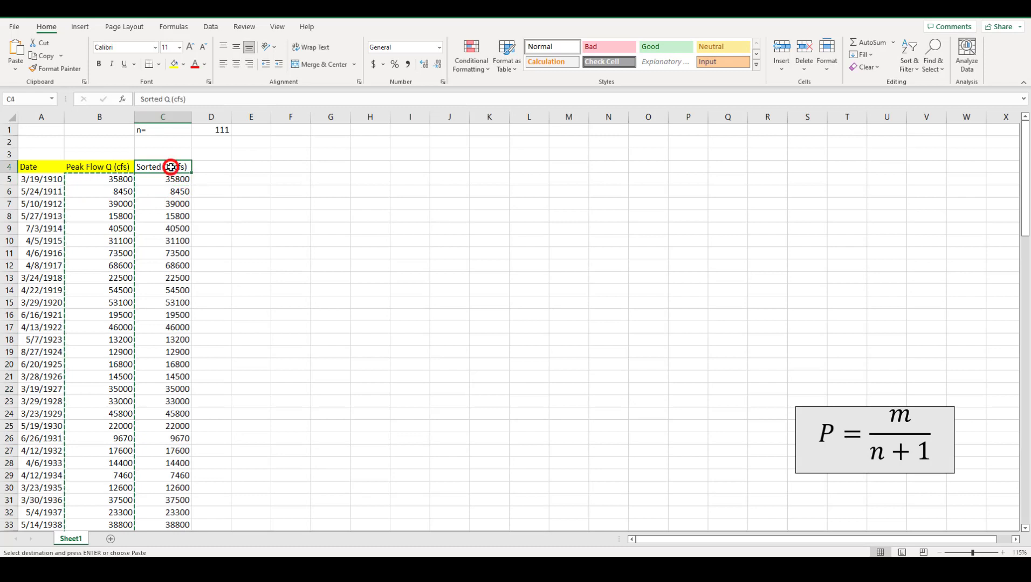
click(174, 64)
click(176, 181)
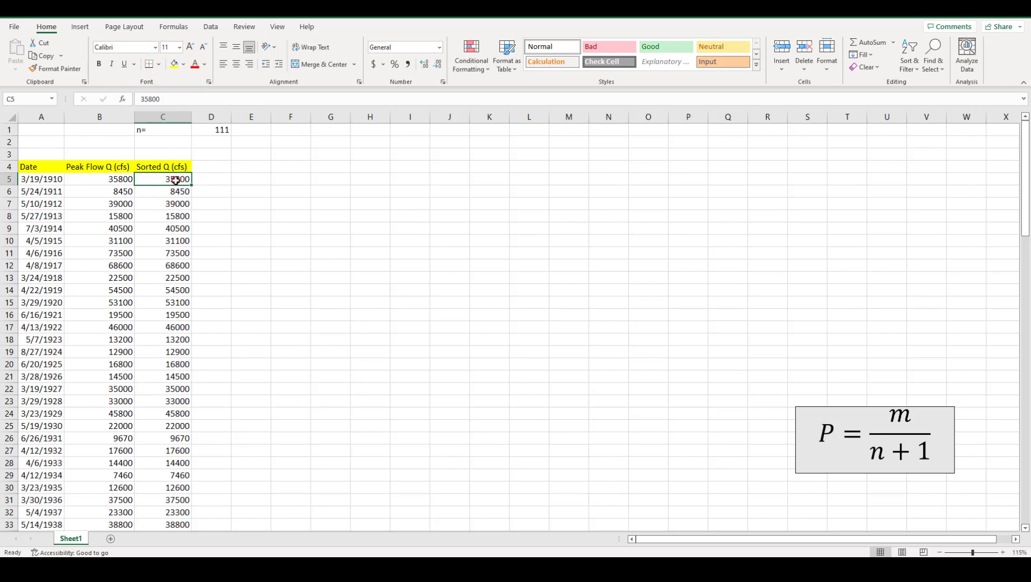
- Sort only the values in C5:C115 from largest to smallest, without expanding the selection, and check both ends of the column
click(176, 181)
key(ctrl+shift+Down)
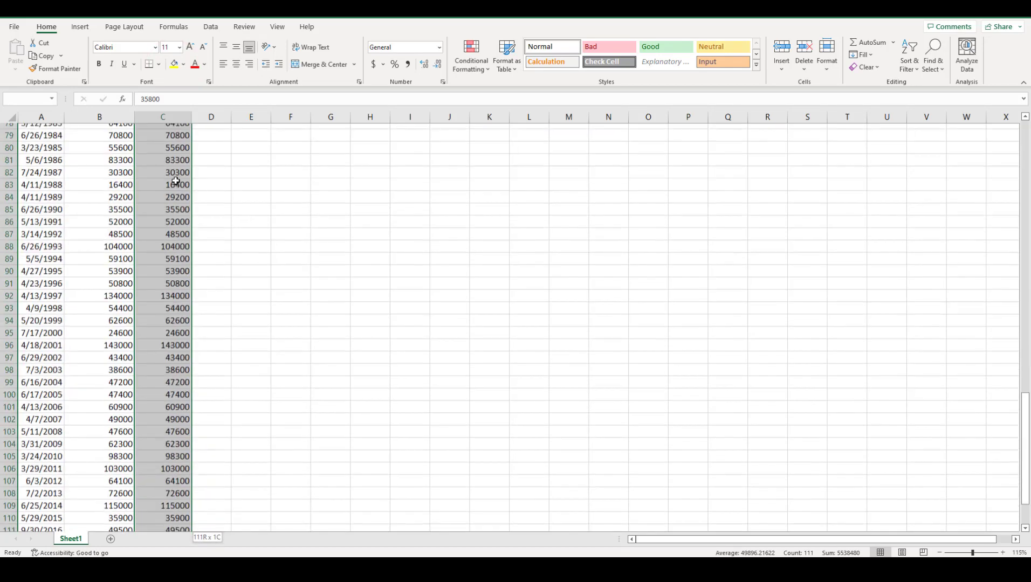
scroll(175, 243, up, 15)
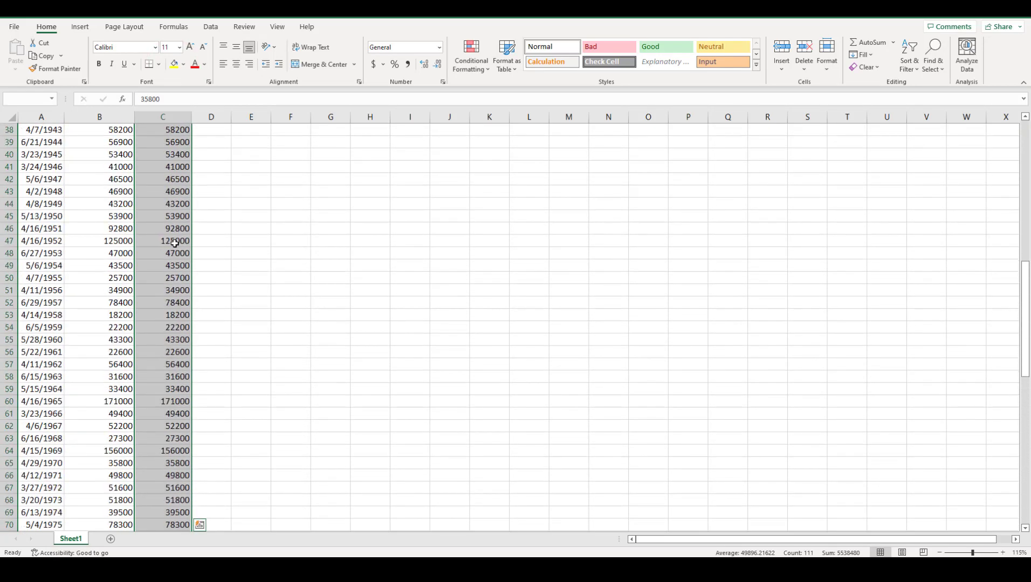
scroll(175, 243, up, 12)
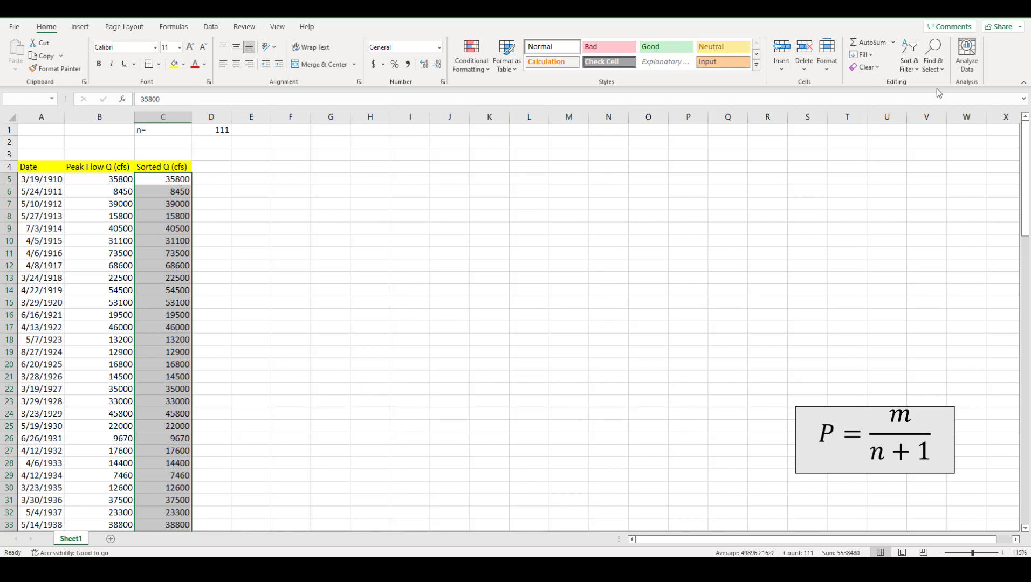
click(912, 70)
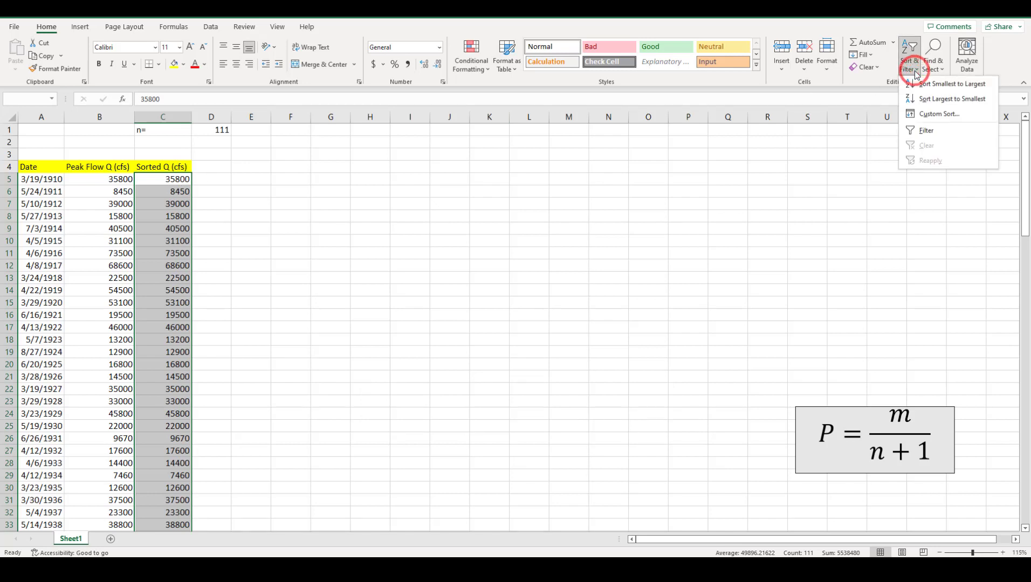
click(933, 103)
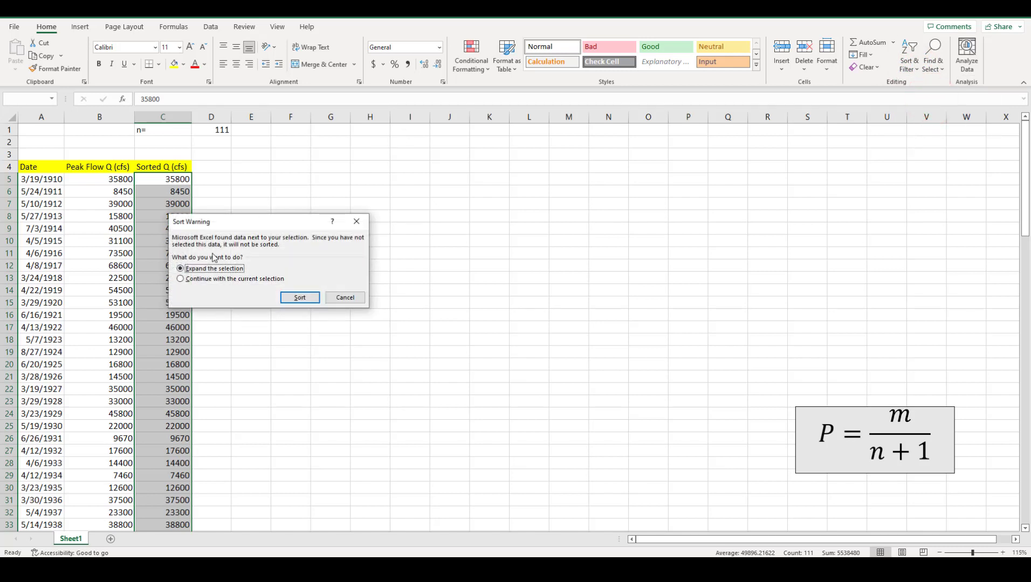
click(254, 279)
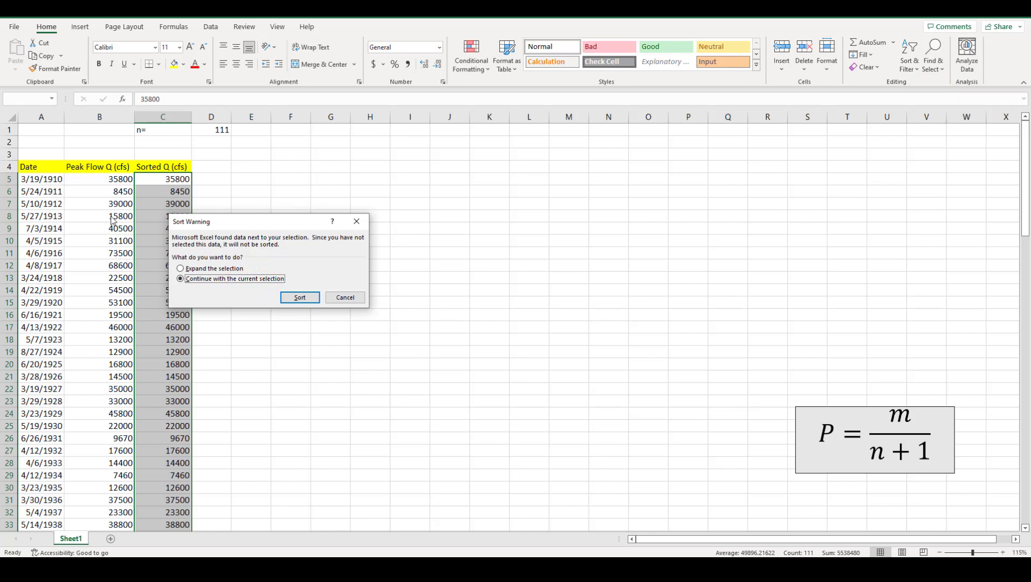
click(300, 297)
click(169, 180)
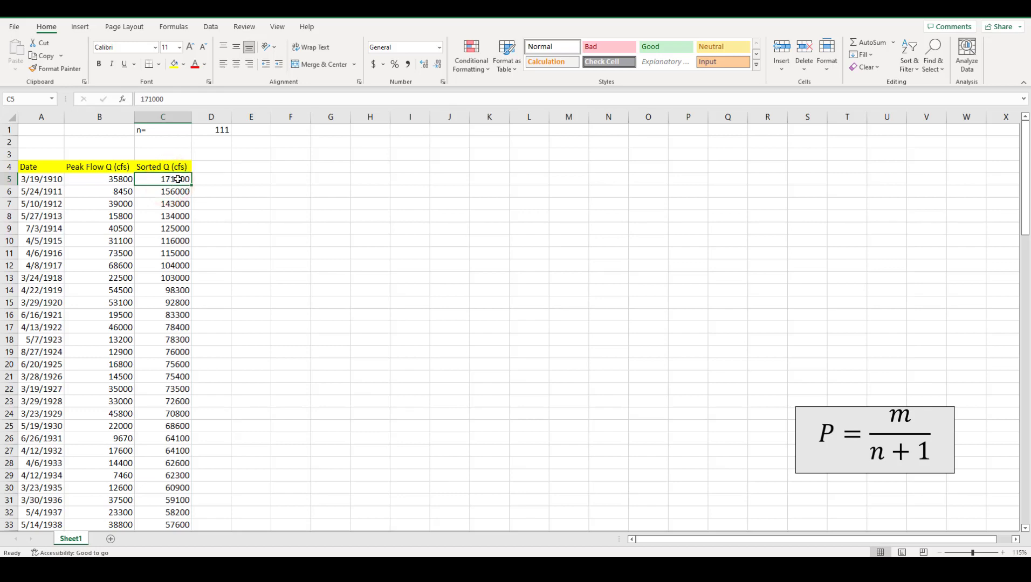
scroll(180, 181, down, 20)
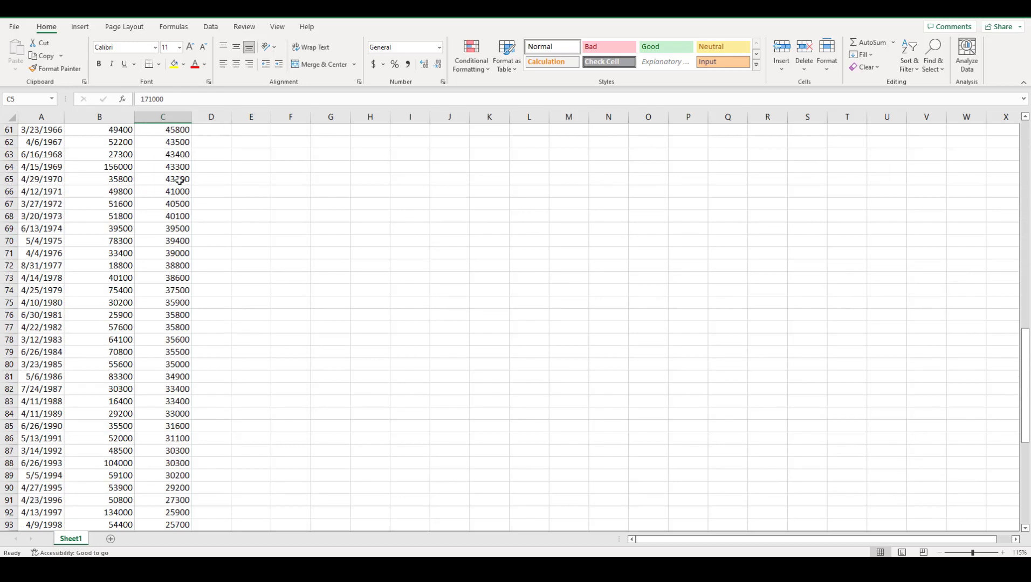
scroll(179, 181, down, 3)
click(176, 315)
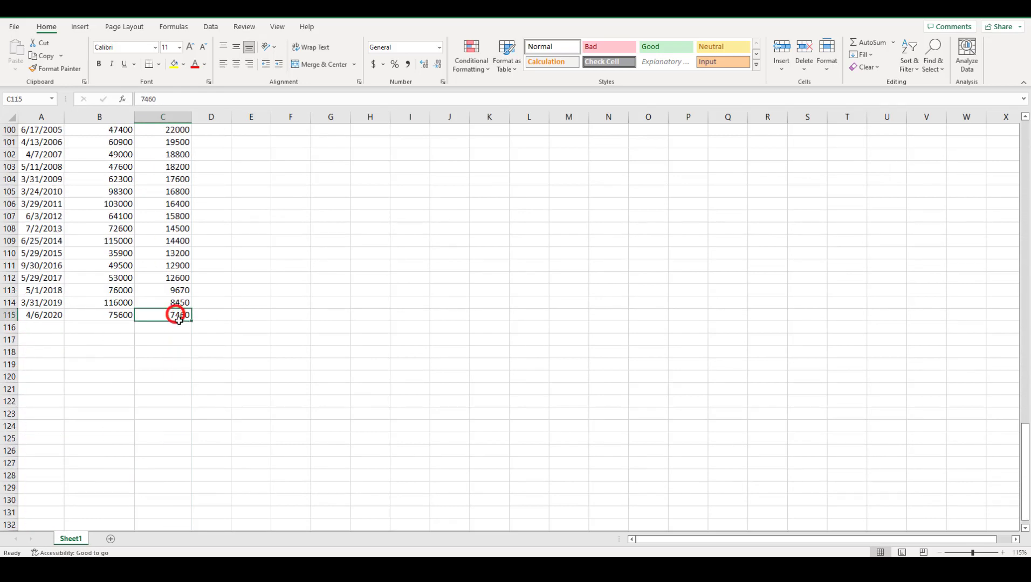
- Add the header "Rank (m)" in cell D4
scroll(179, 321, up, 14)
scroll(179, 320, up, 19)
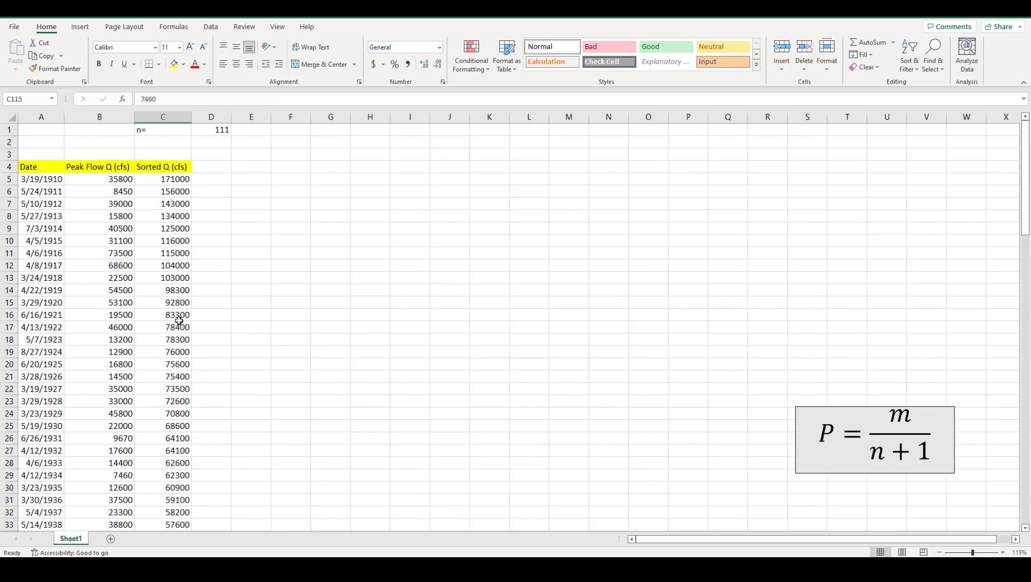
click(209, 168)
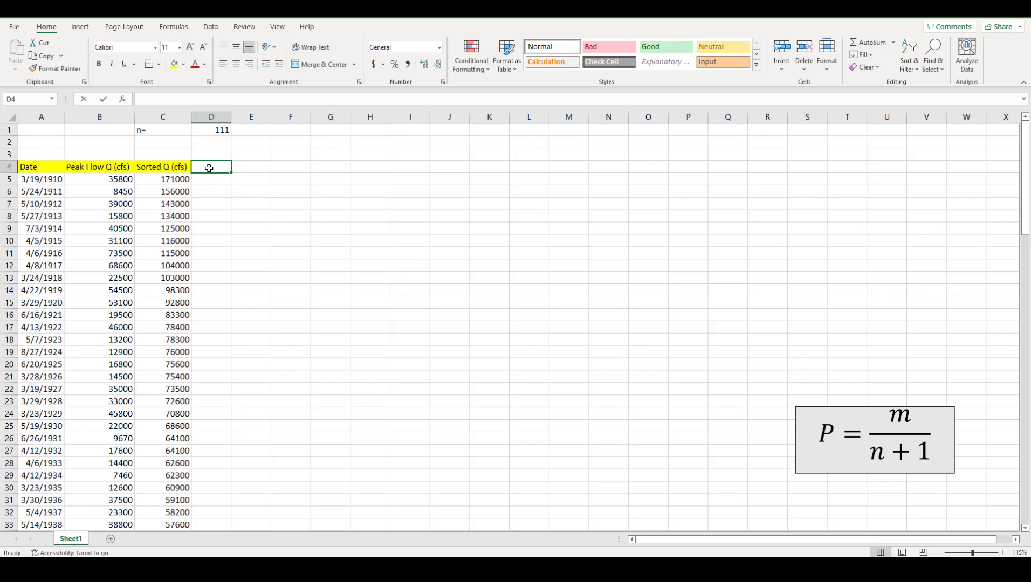
text(Rank (m)
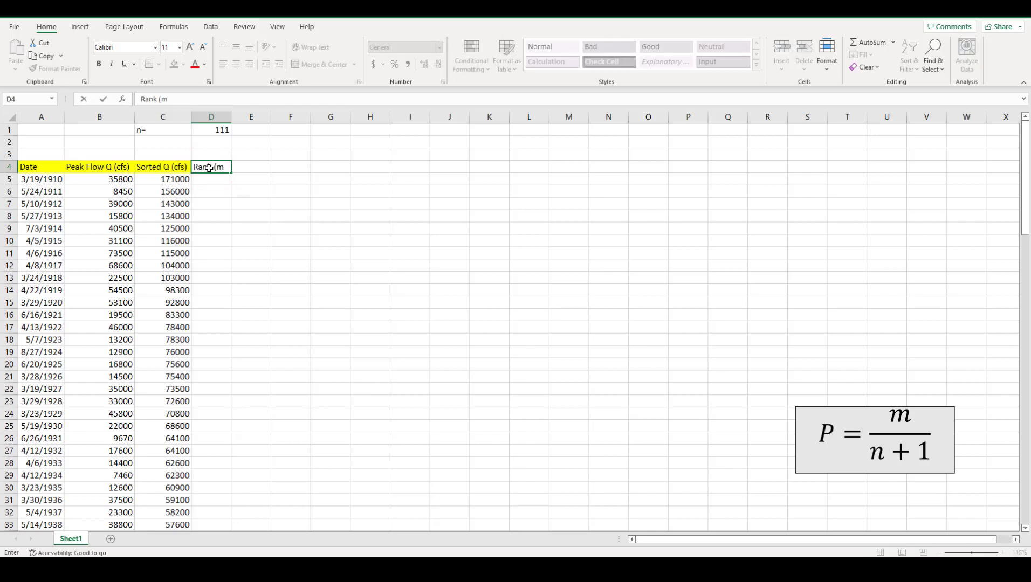
key(Return)
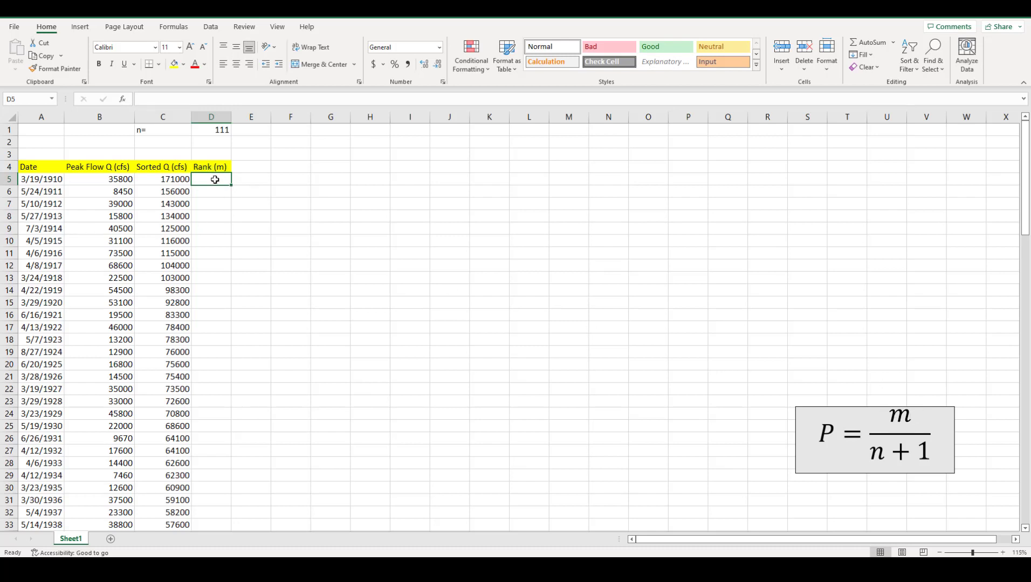
- Enter ranks 1, 2 and 3 in D5:D7 and fill the series down to D115
text(1)
key(Return)
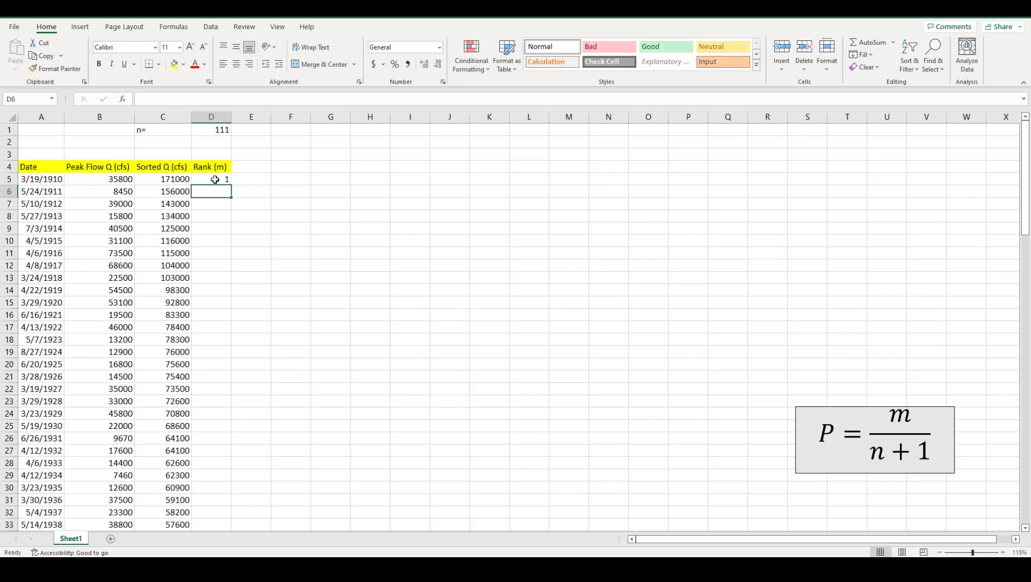
text(2)
key(Return)
text(3)
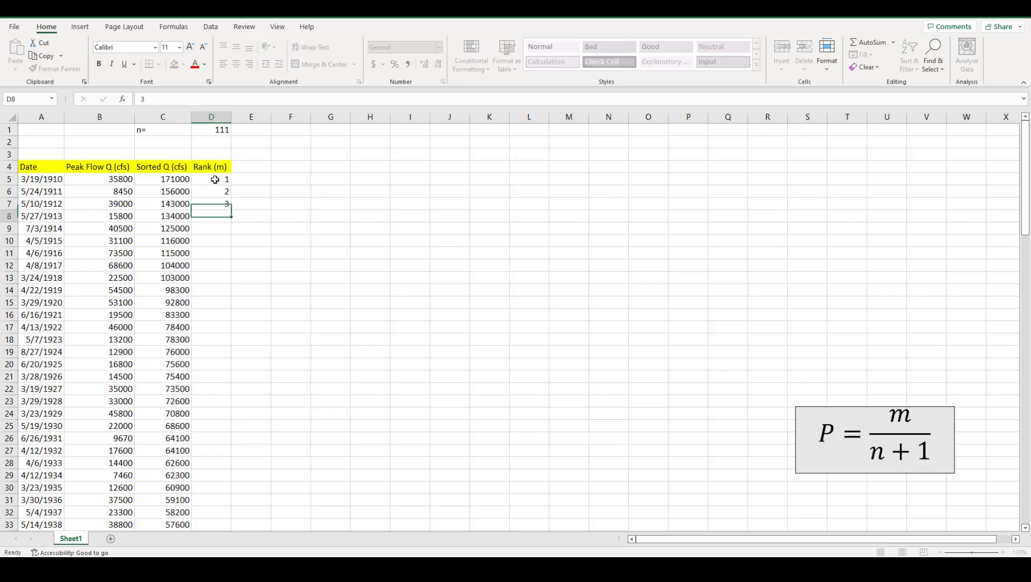
key(Return)
drag(214, 179, 216, 204)
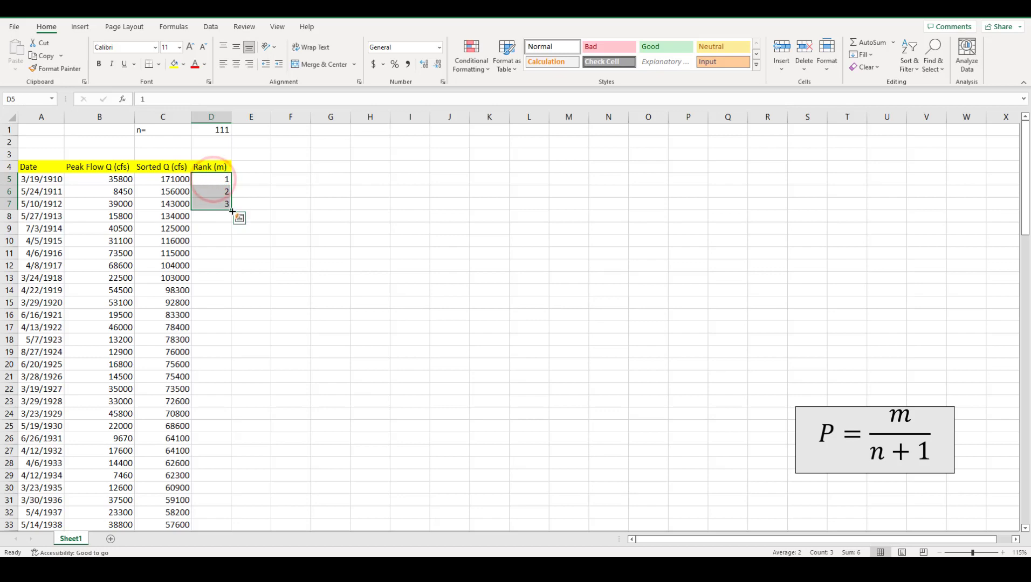
double_click(232, 211)
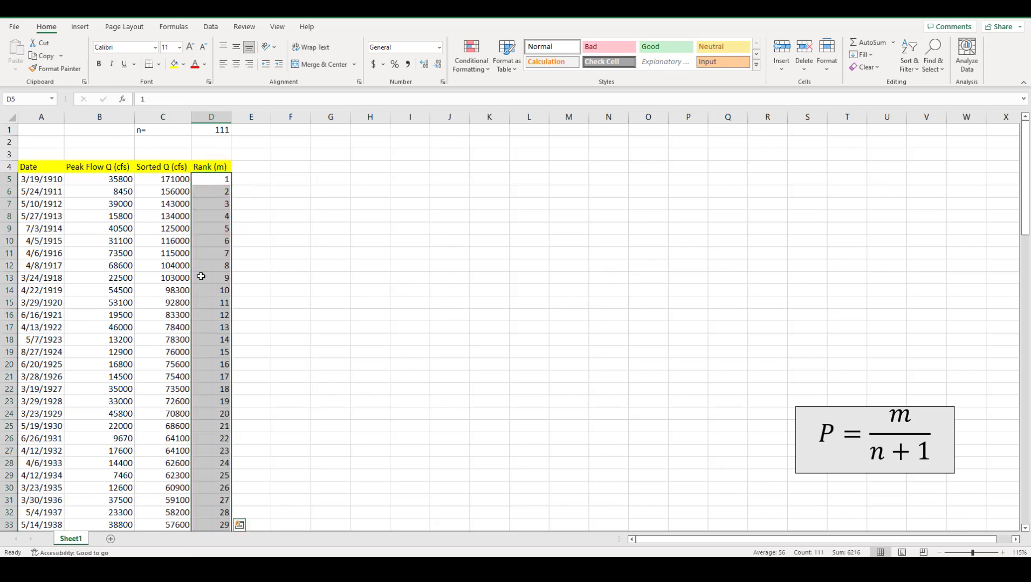
scroll(201, 277, down, 5)
scroll(201, 277, down, 20)
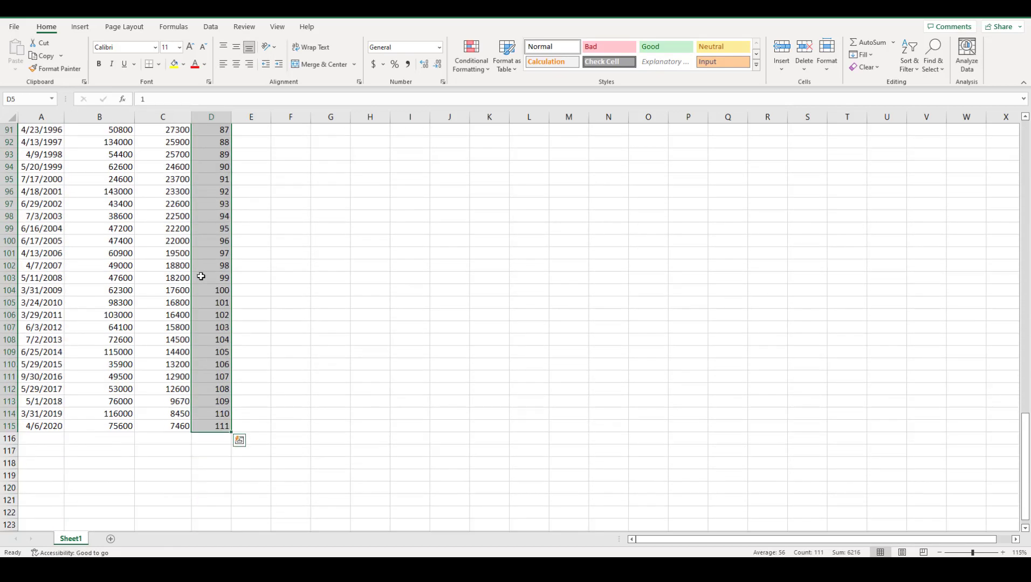
scroll(221, 427, up, 20)
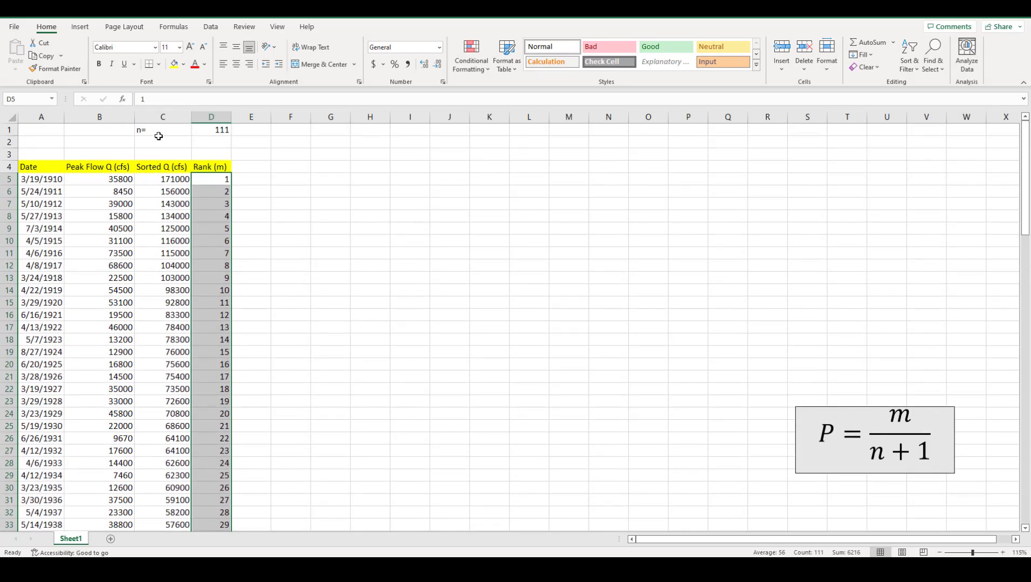
- Add the header "Ex. Probability (P%)" in cell E4 and autofit column E to its text
click(161, 131)
click(217, 132)
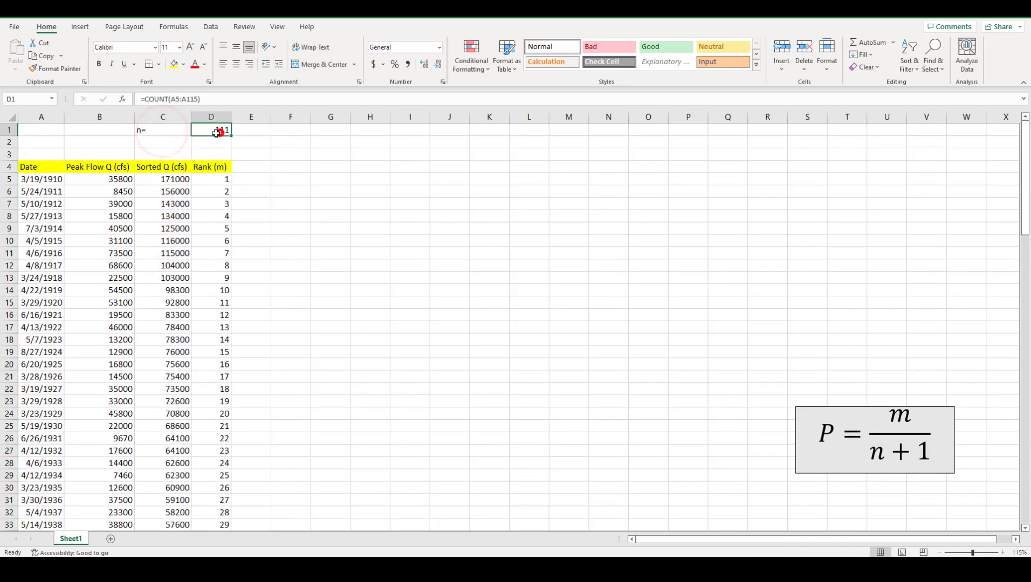
click(243, 167)
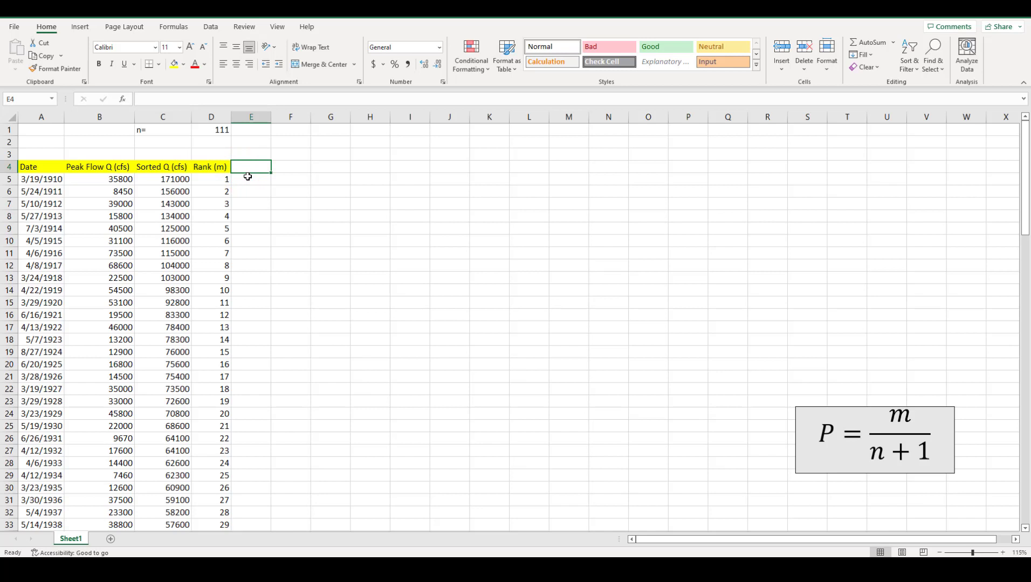
text(Ex. Pron)
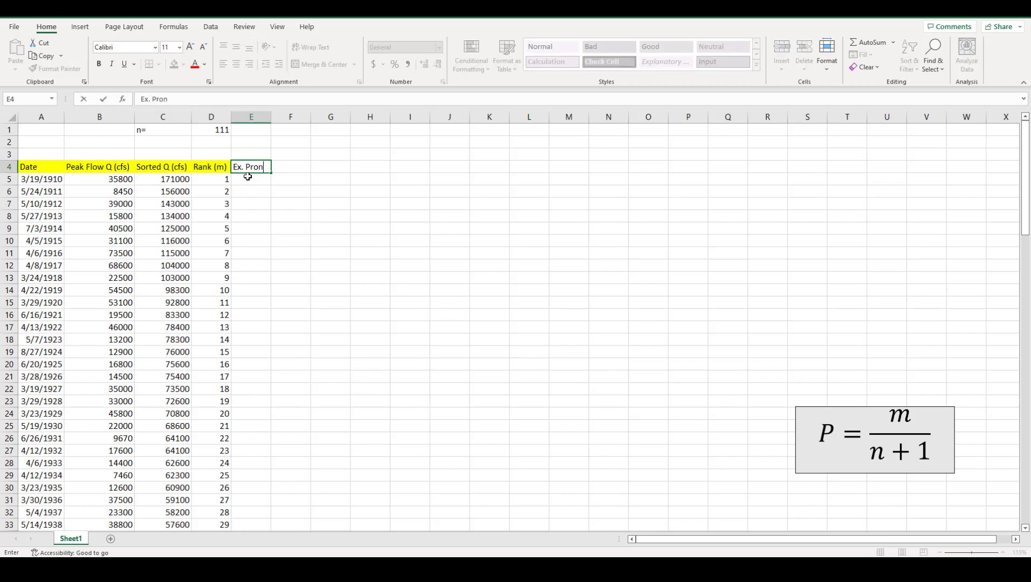
key(BackSpace)
key(BackSpace)
text(ba)
click(192, 99)
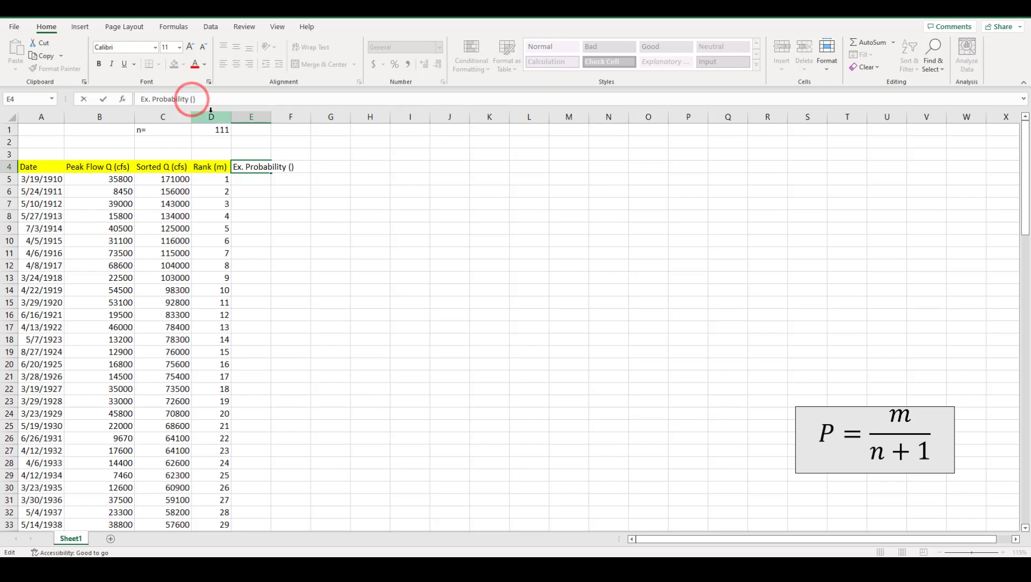
text(P%)
key(Return)
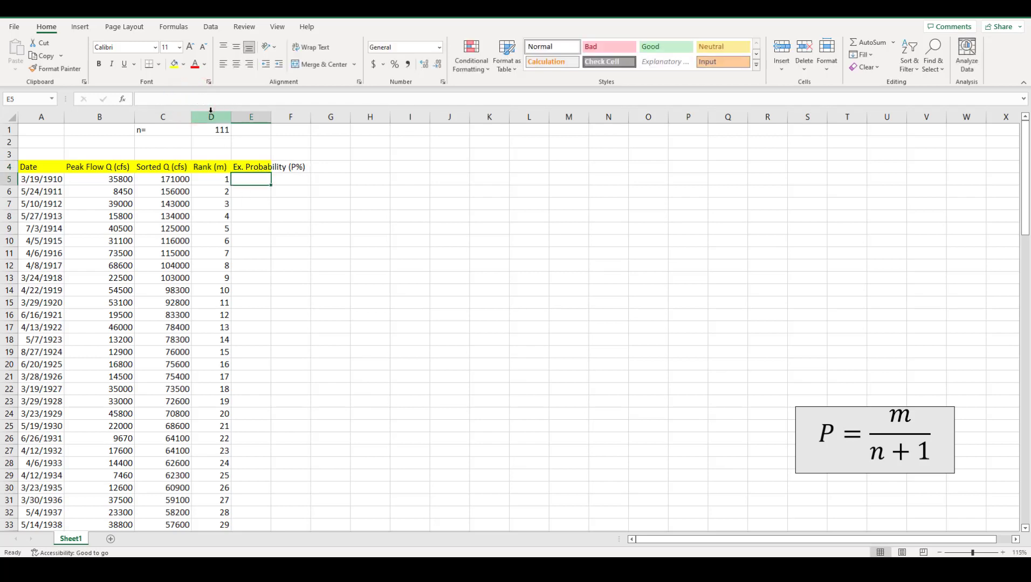
double_click(271, 117)
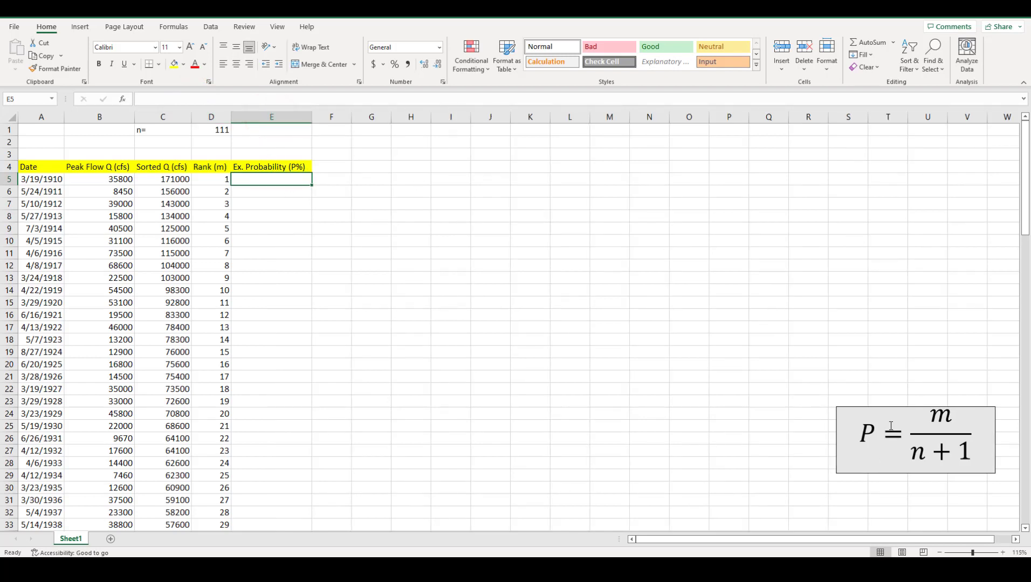
- Move the P = m/(n+1) equation box close to the table, over columns I to L beside rows 4 to 9
click(870, 456)
drag(870, 456, 472, 232)
click(489, 266)
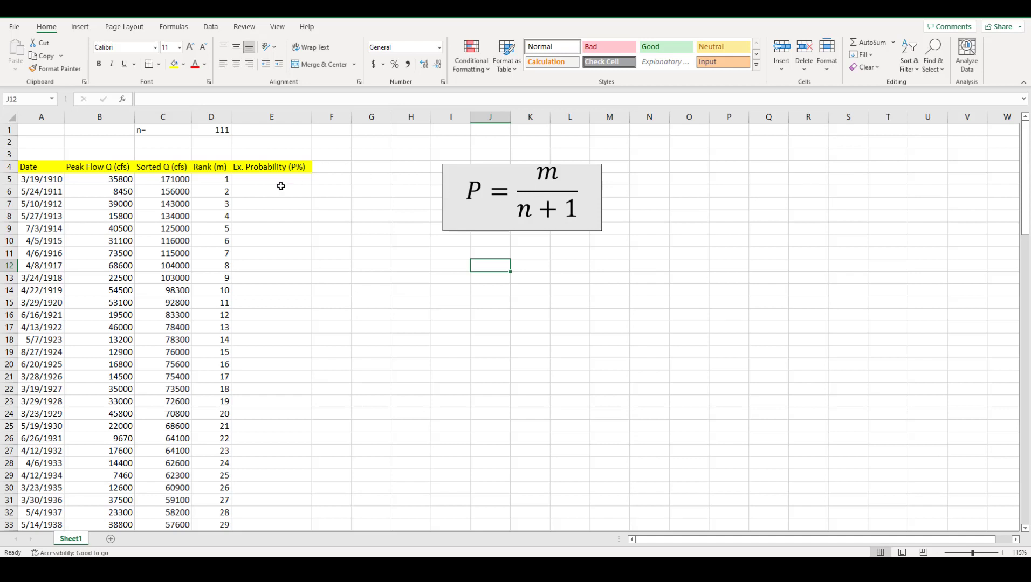
- Enter the exceedance probability formula =D5/($D$1+1)*100 in cell E5, with an absolute reference to the count
click(255, 183)
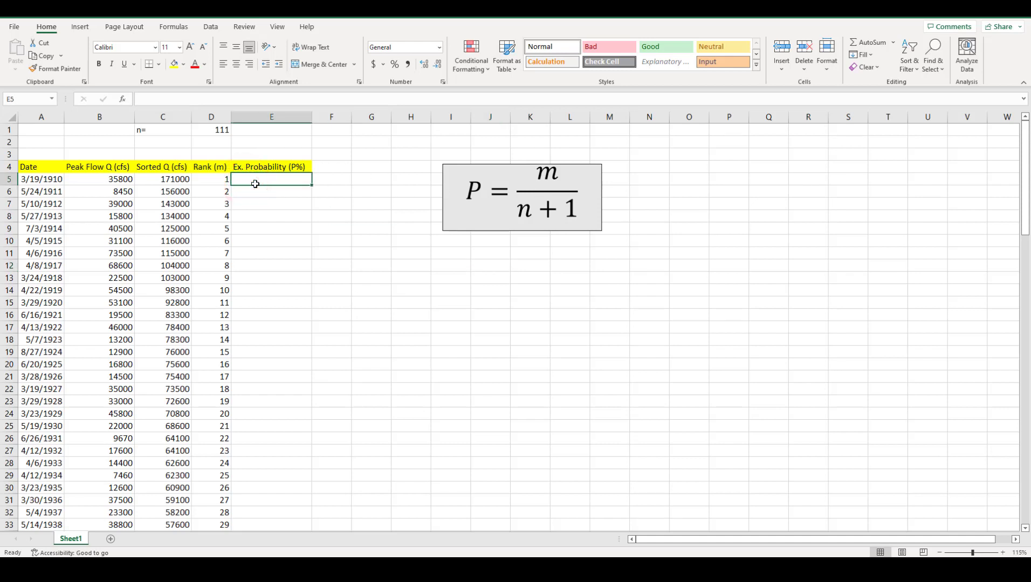
text(=)
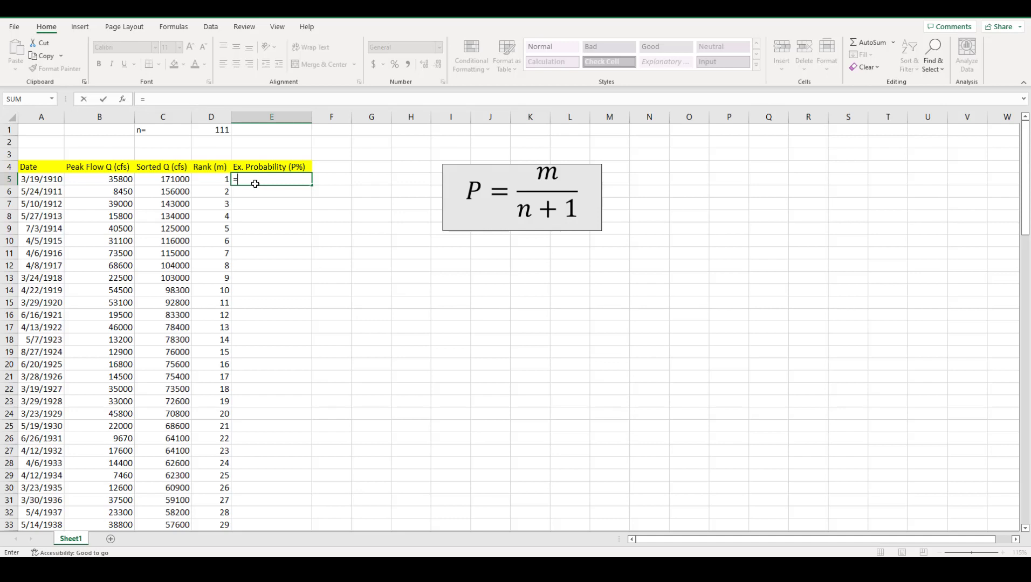
click(216, 180)
text(/)
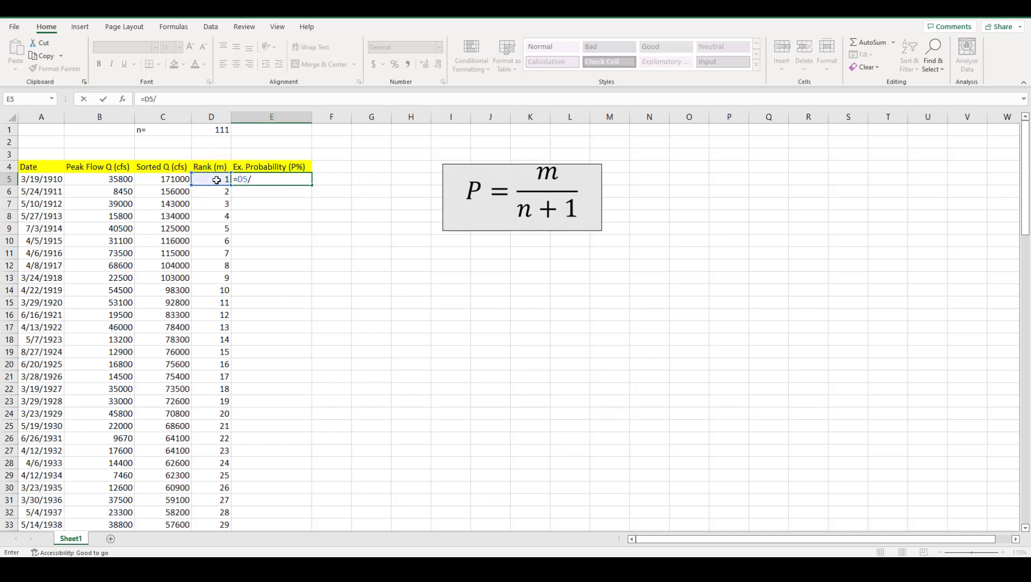
text(()
click(210, 130)
key(F4)
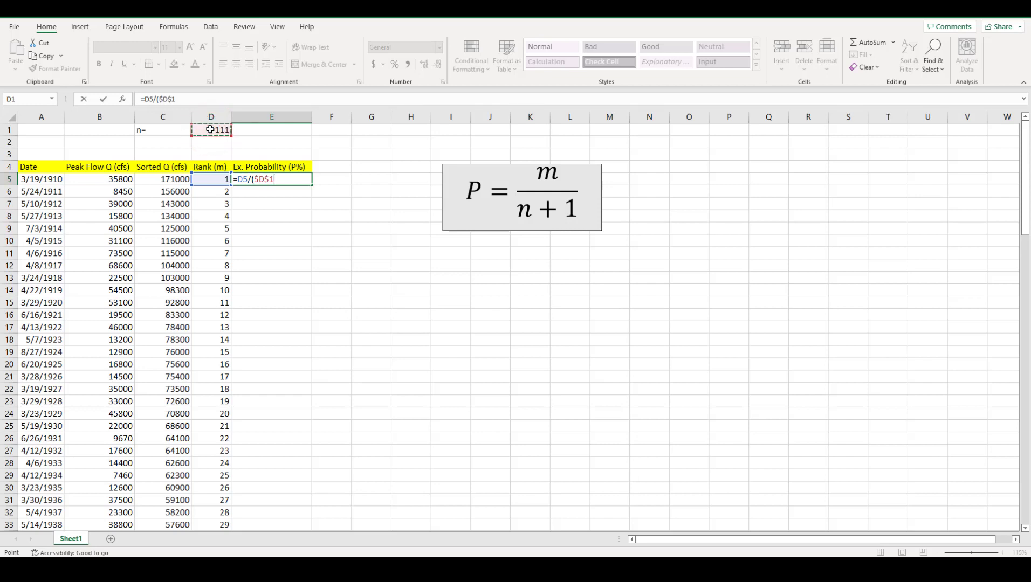
text(+1)*100)
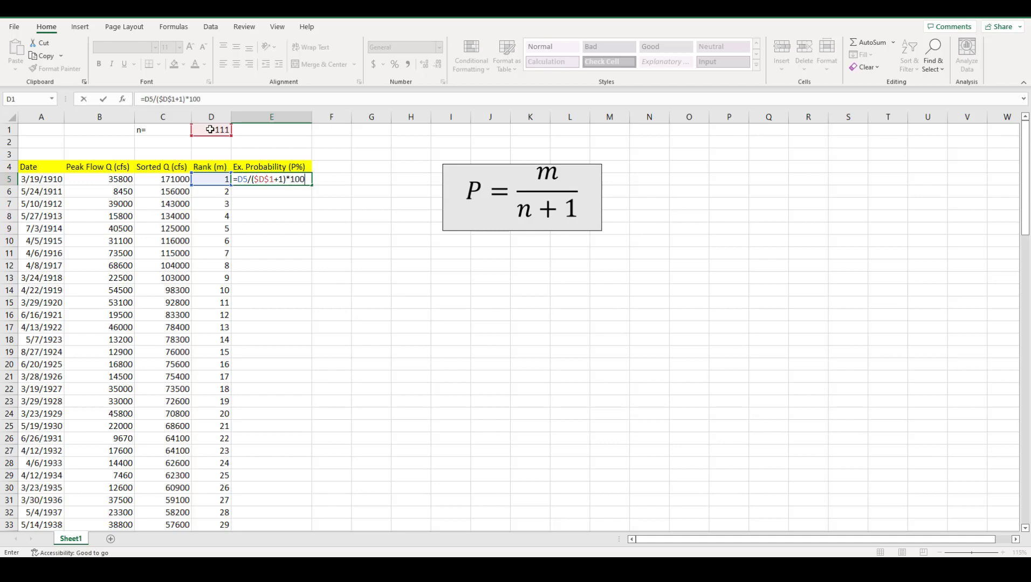
key(Return)
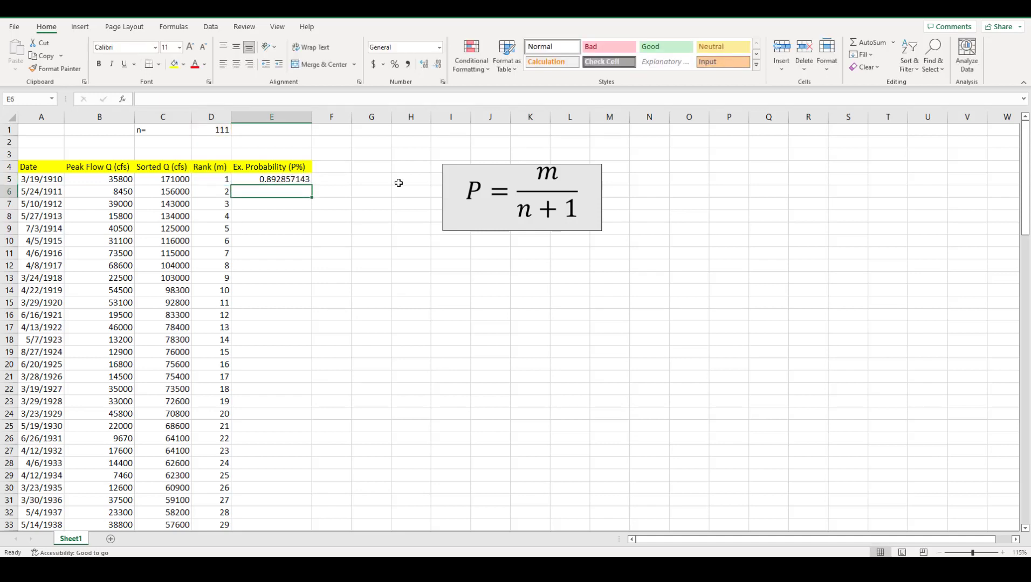
- Fill the unrounded probability formula from E5 down to E115 and look through the column
click(300, 182)
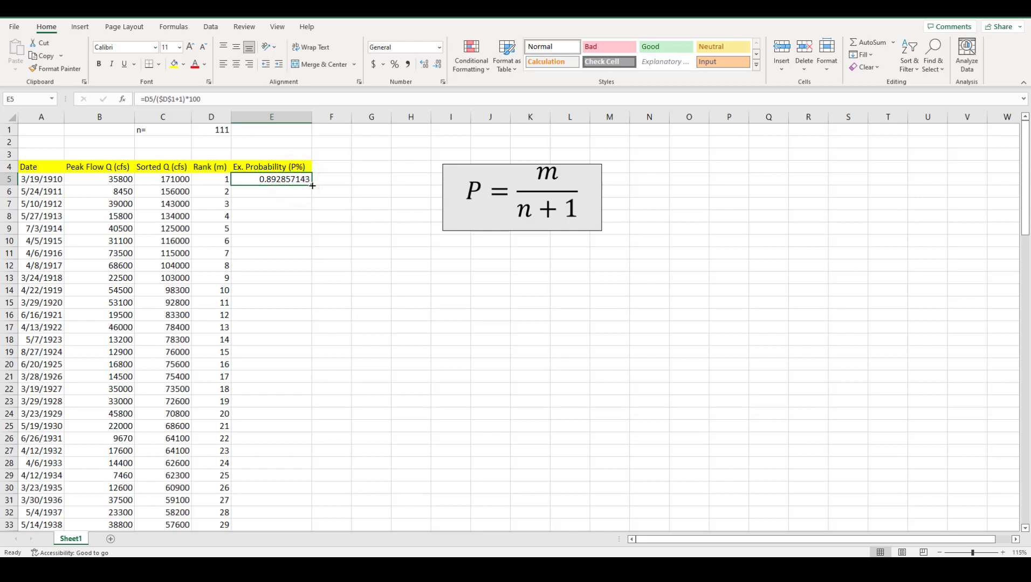
double_click(311, 185)
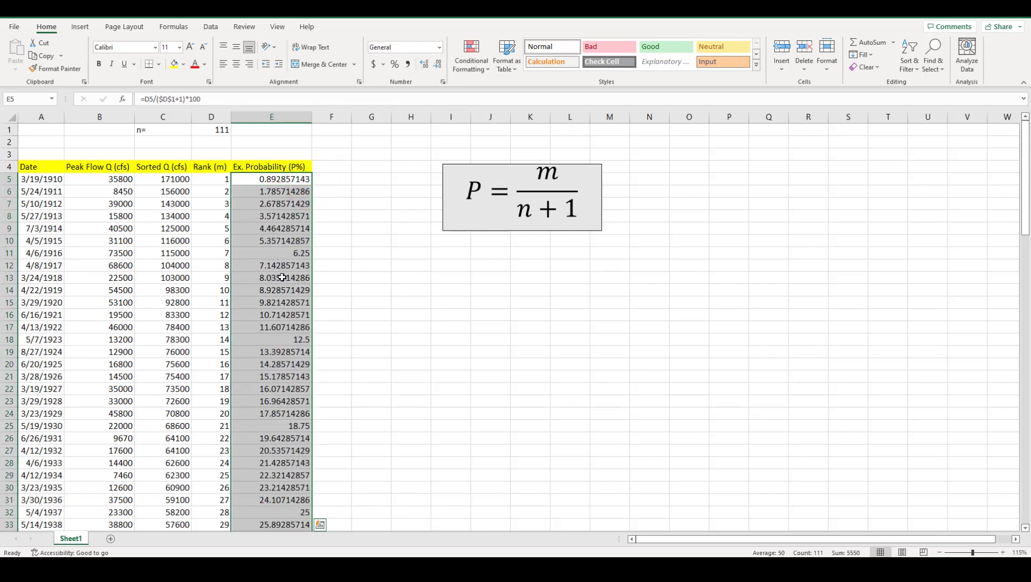
scroll(282, 277, down, 20)
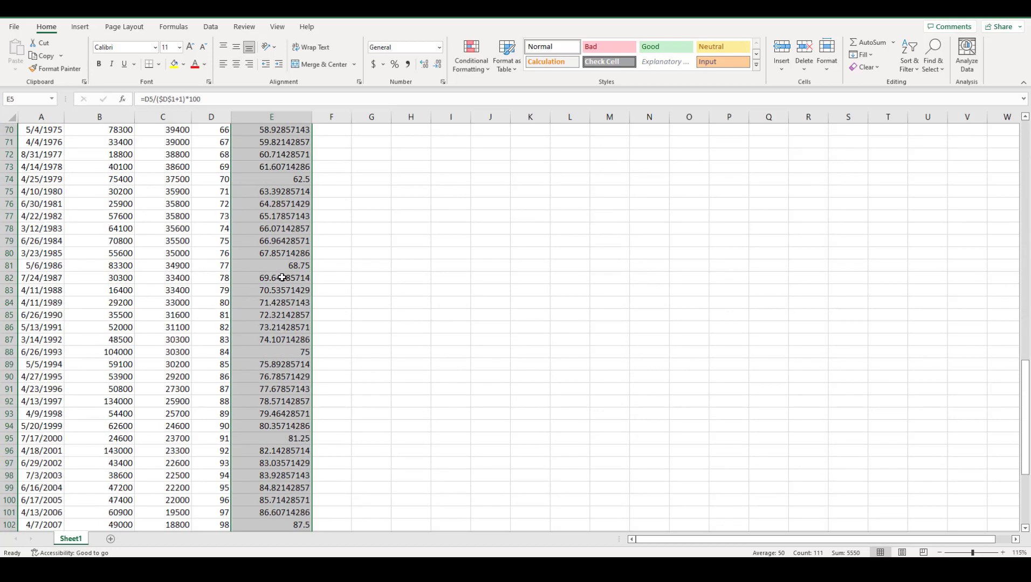
scroll(282, 277, up, 20)
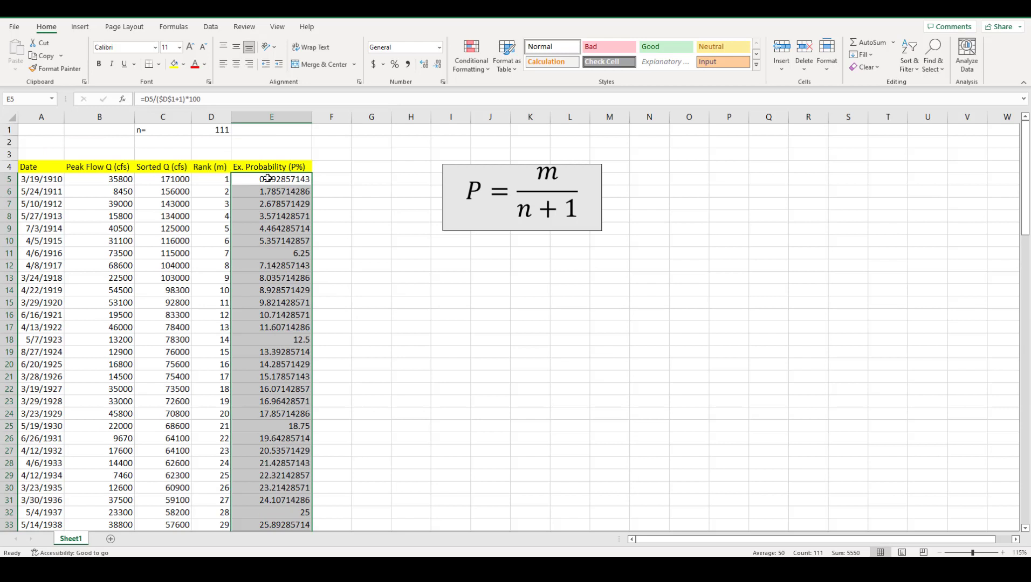
- Round the probability in E5 to two decimals by changing its formula to =ROUND(D5/($D$1+1)*100,2)
click(168, 180)
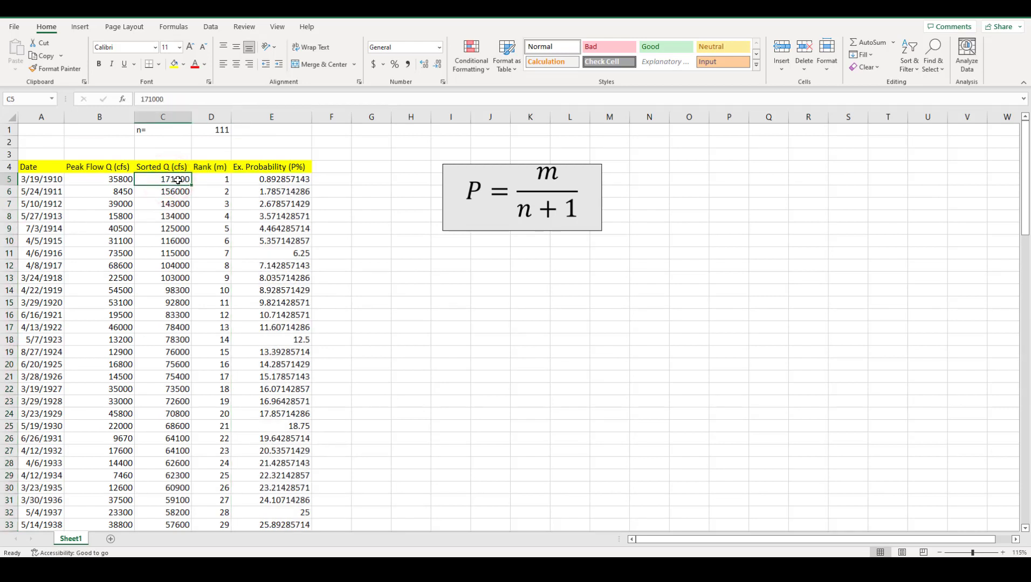
click(289, 179)
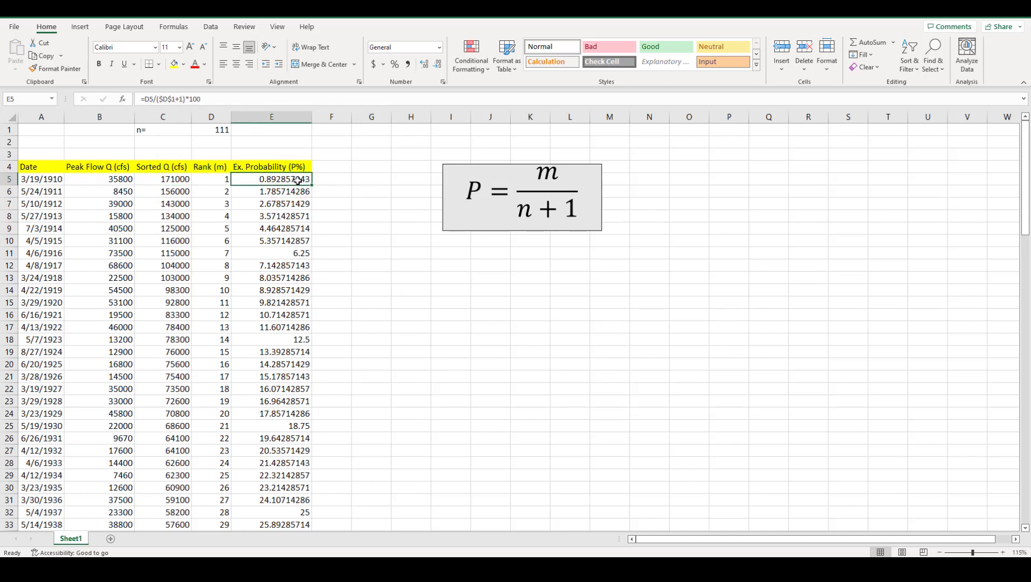
click(145, 99)
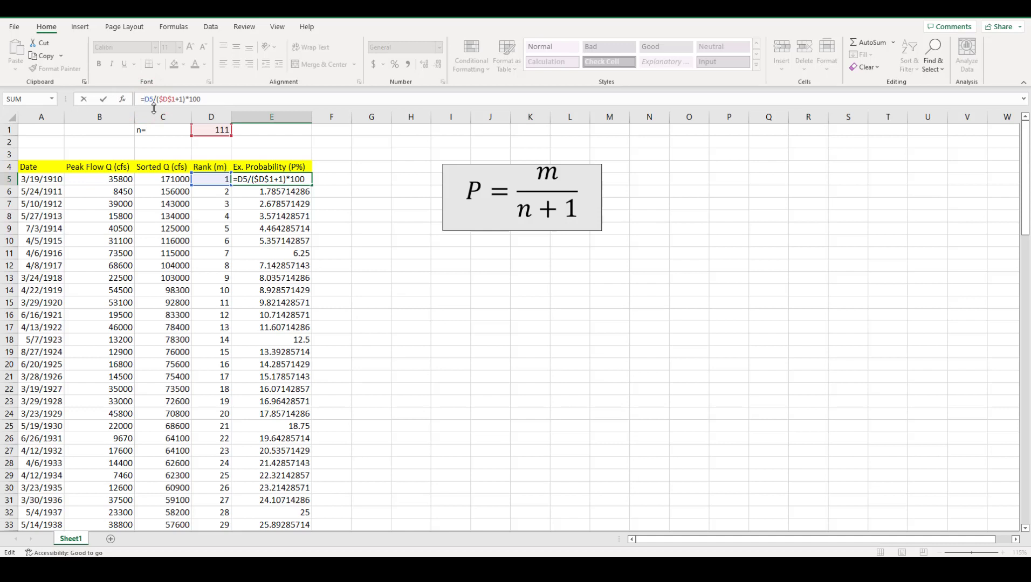
text(roun)
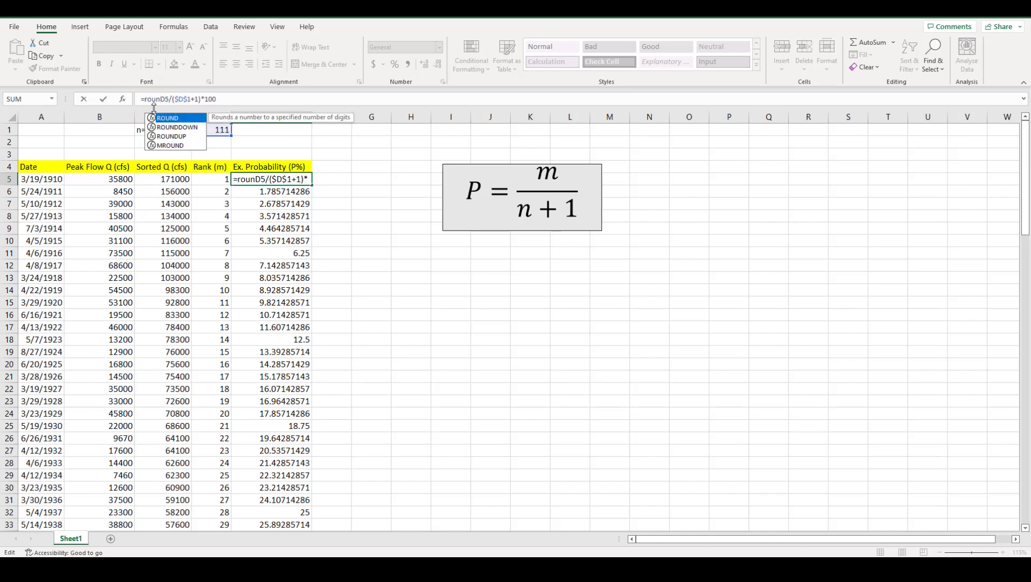
text(d()
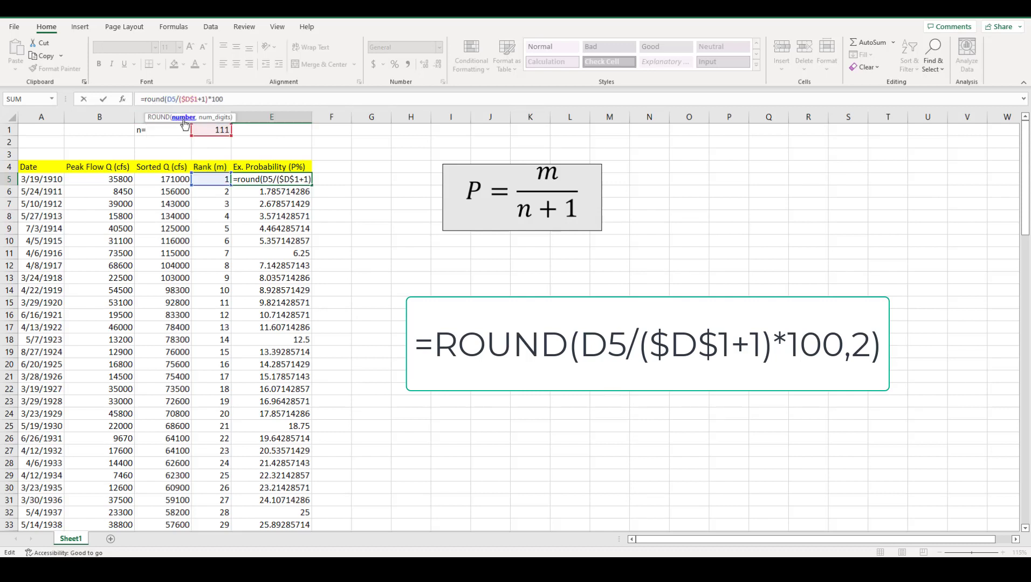
click(235, 99)
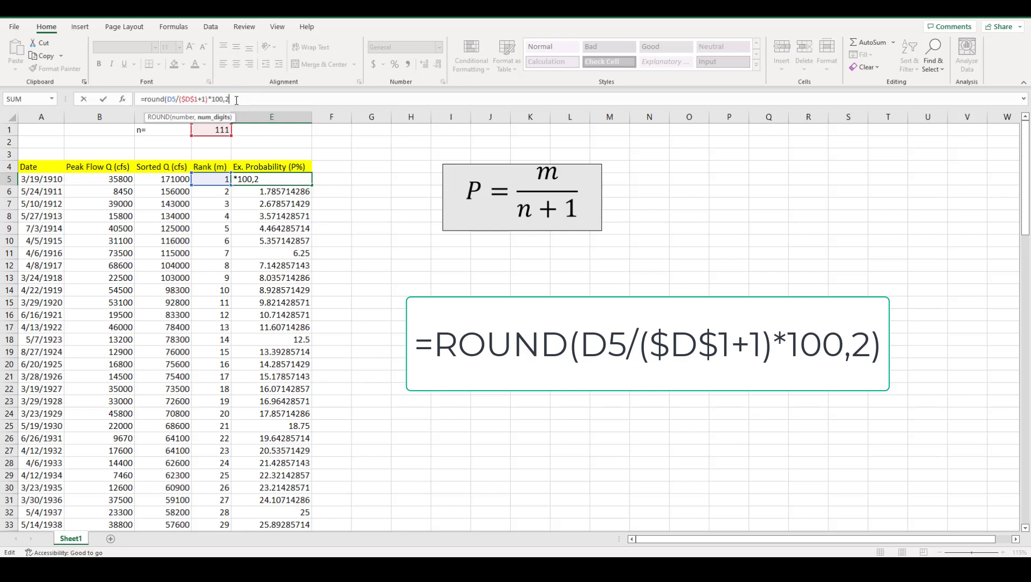
text(,2))
key(Return)
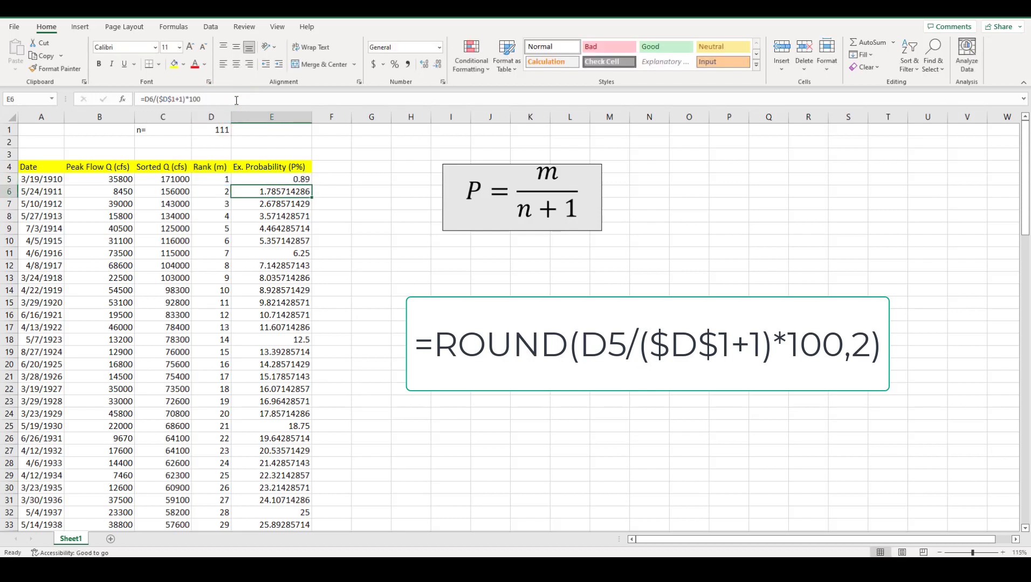
- Fill the rounded probability formula from E5 down to E115 and check the column through its last row
click(305, 181)
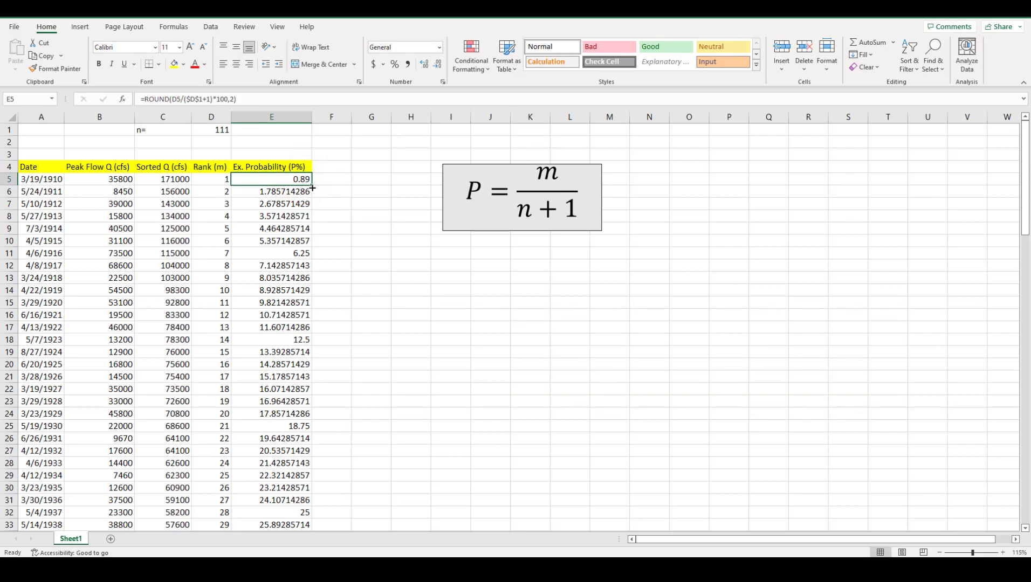
double_click(312, 187)
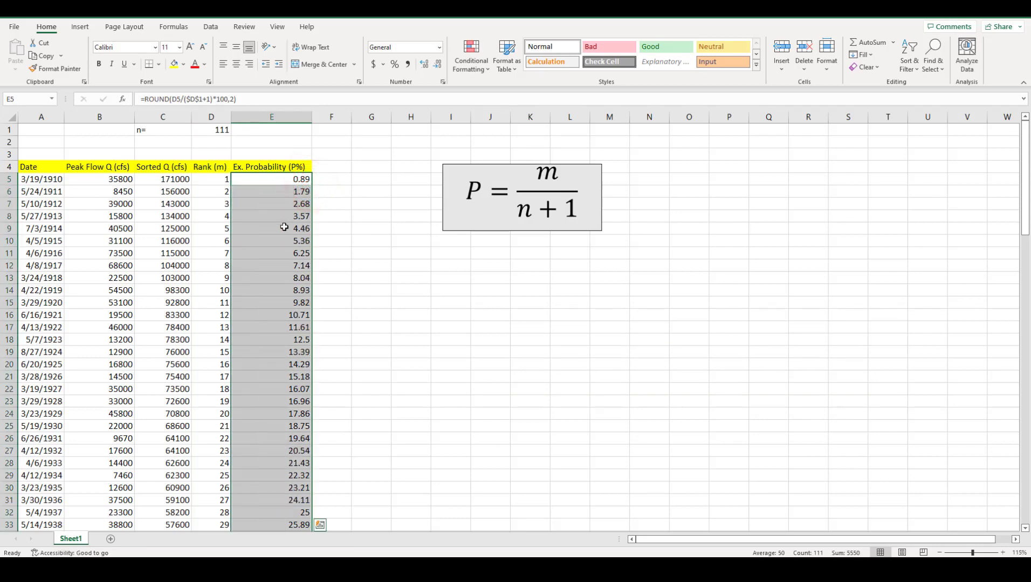
scroll(291, 206, down, 20)
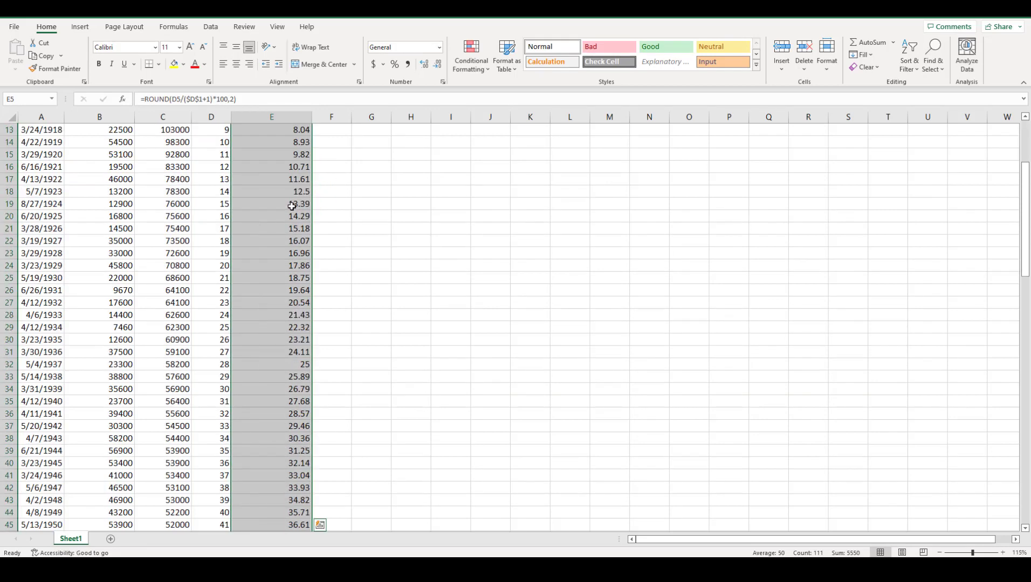
scroll(290, 206, down, 5)
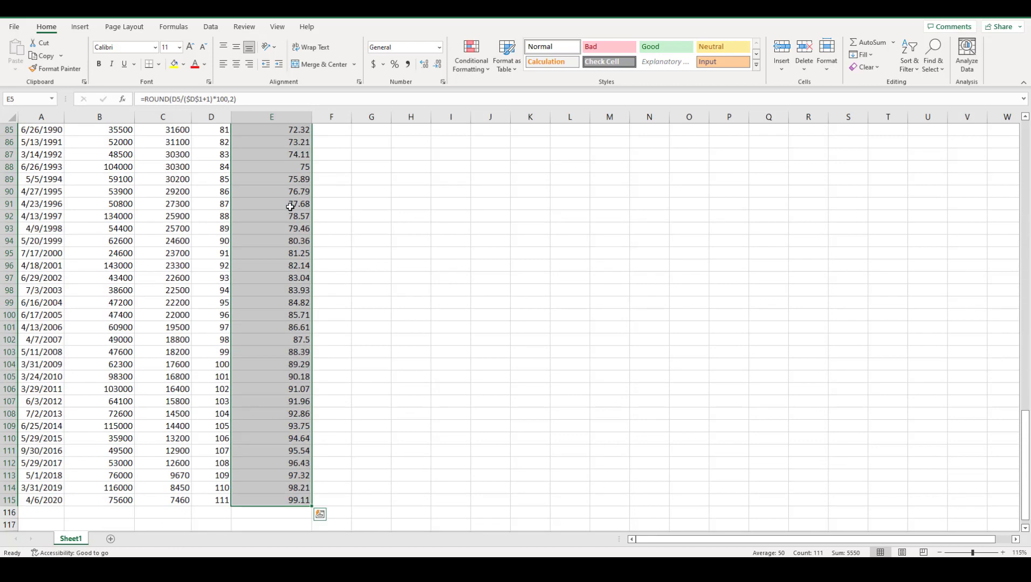
scroll(291, 206, up, 20)
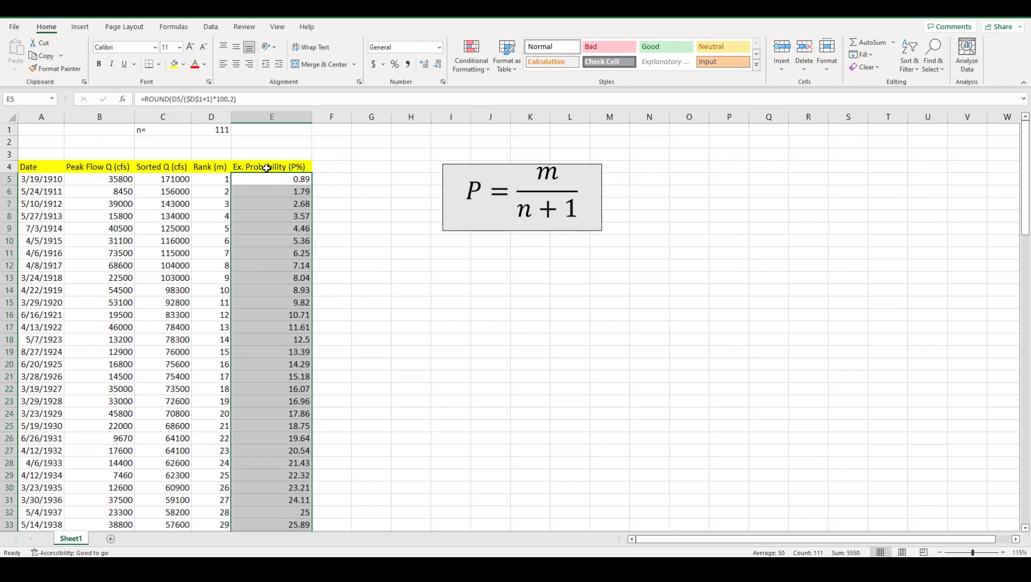
- Shift the P = m/(n+1) equation box slightly up and away from the table, beside rows 2 to 7
click(184, 182)
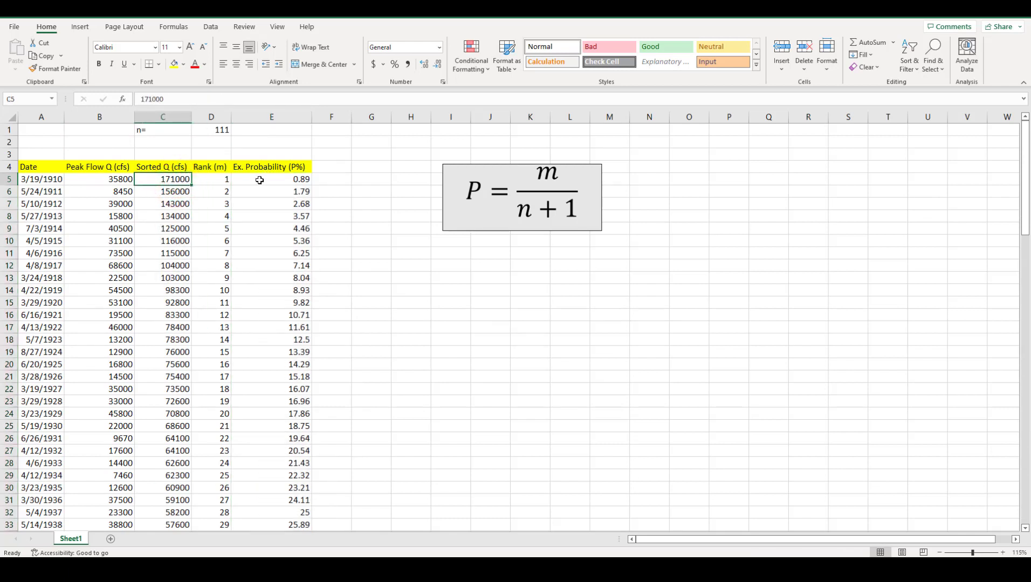
click(472, 176)
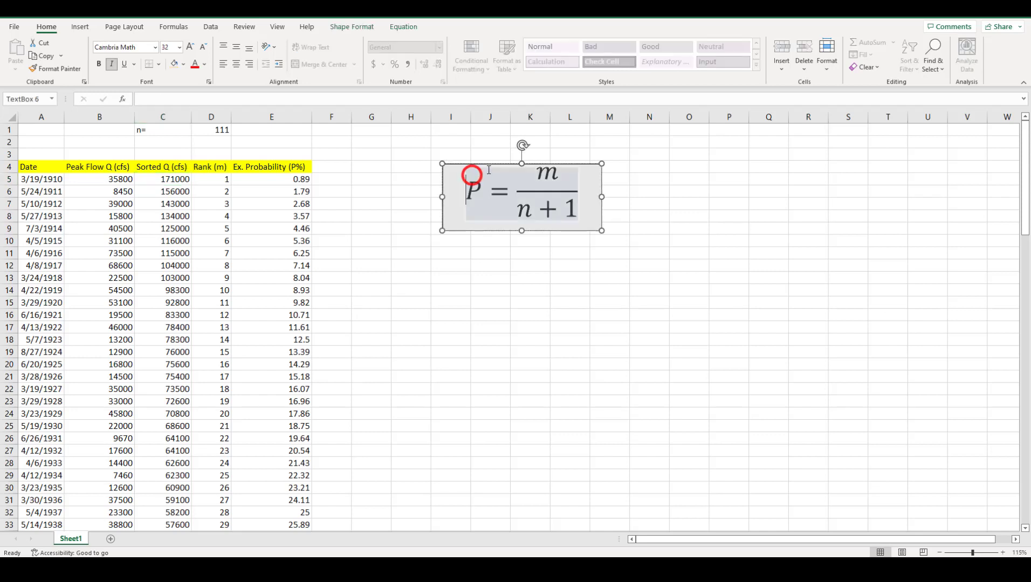
drag(473, 176, 499, 154)
click(280, 169)
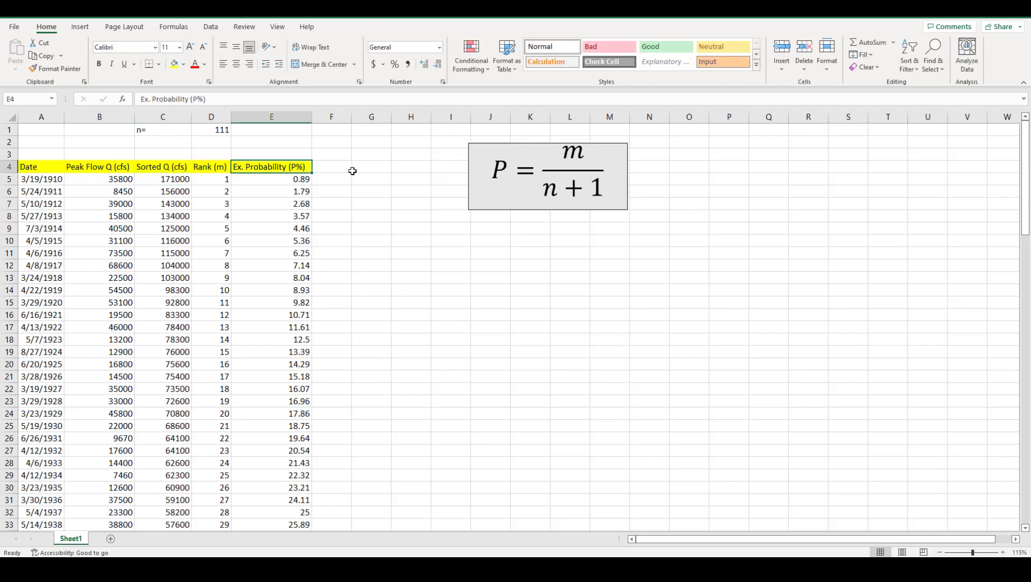
- Insert a blank markers-only scatter chart, starting from empty cell H12 so no data is preselected
click(406, 263)
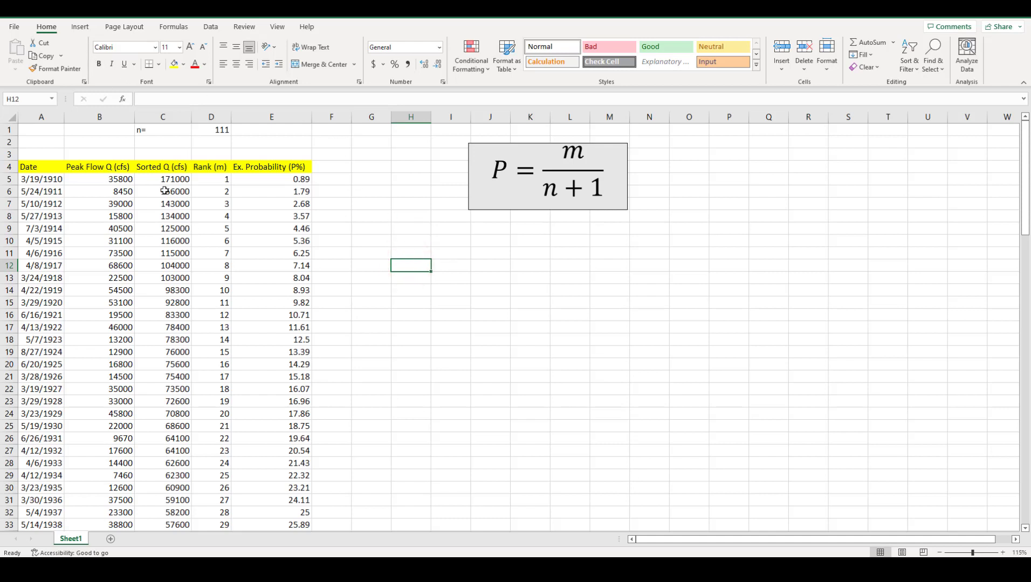
click(79, 27)
click(505, 66)
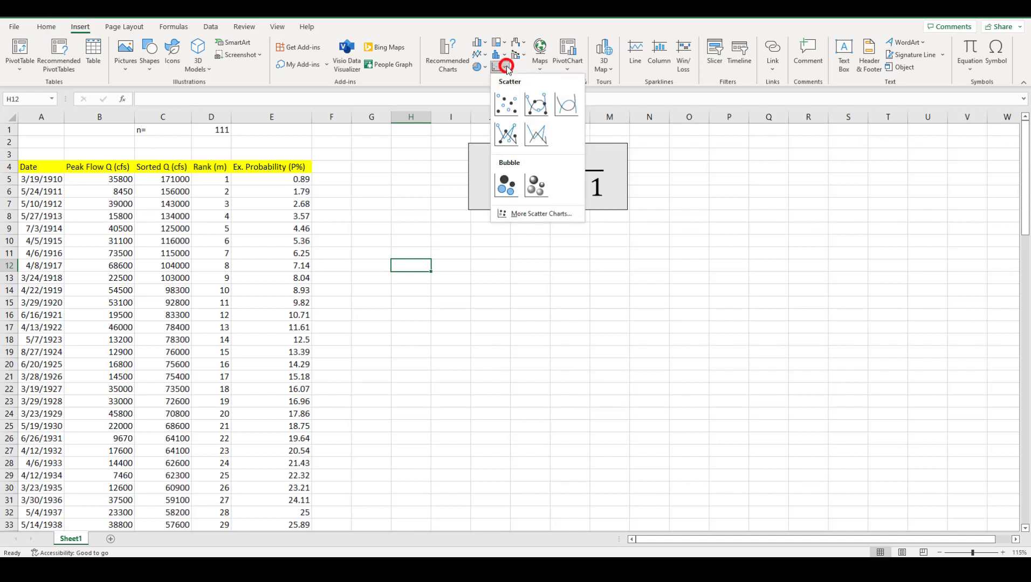
click(509, 102)
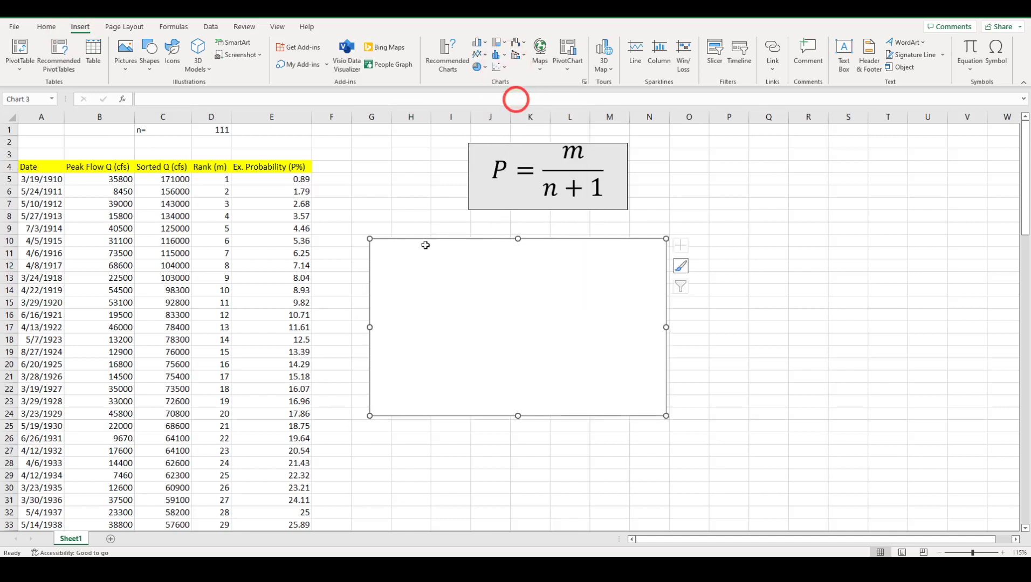
- Add a new data series to the blank scatter chart with its X values set to the exceedance probabilities in E5:E115
right_click(454, 314)
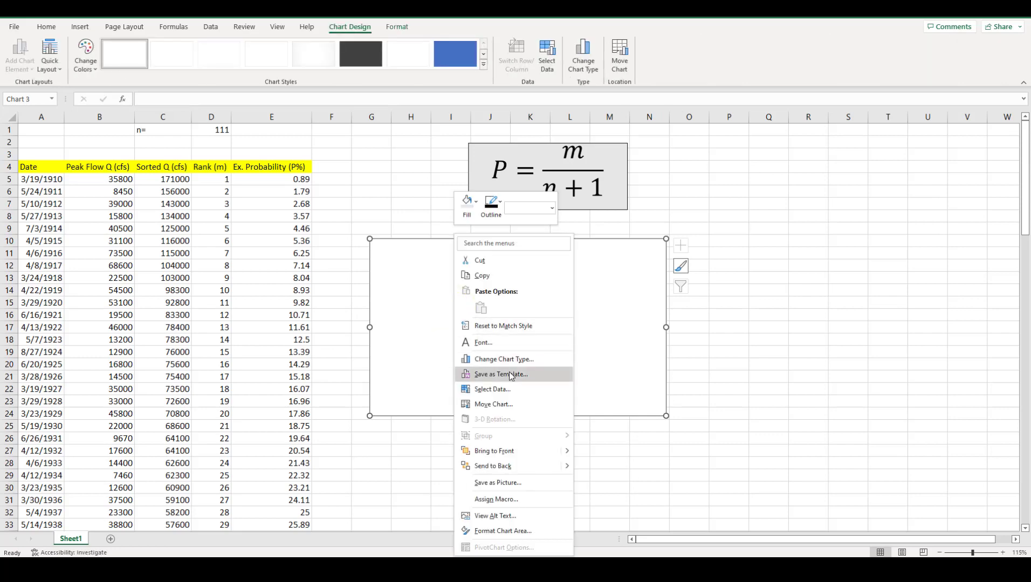
click(511, 390)
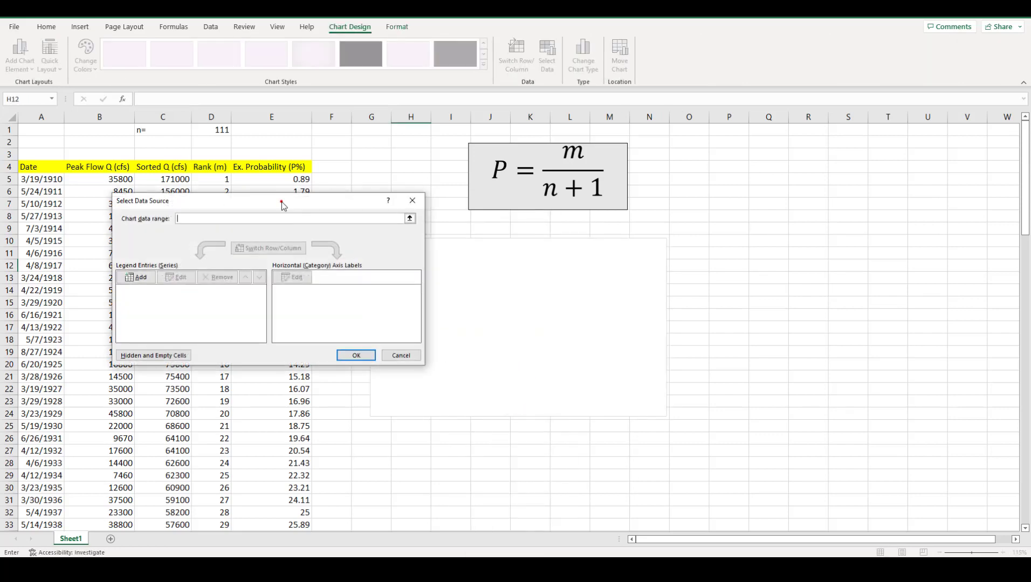
drag(281, 202, 443, 241)
click(302, 314)
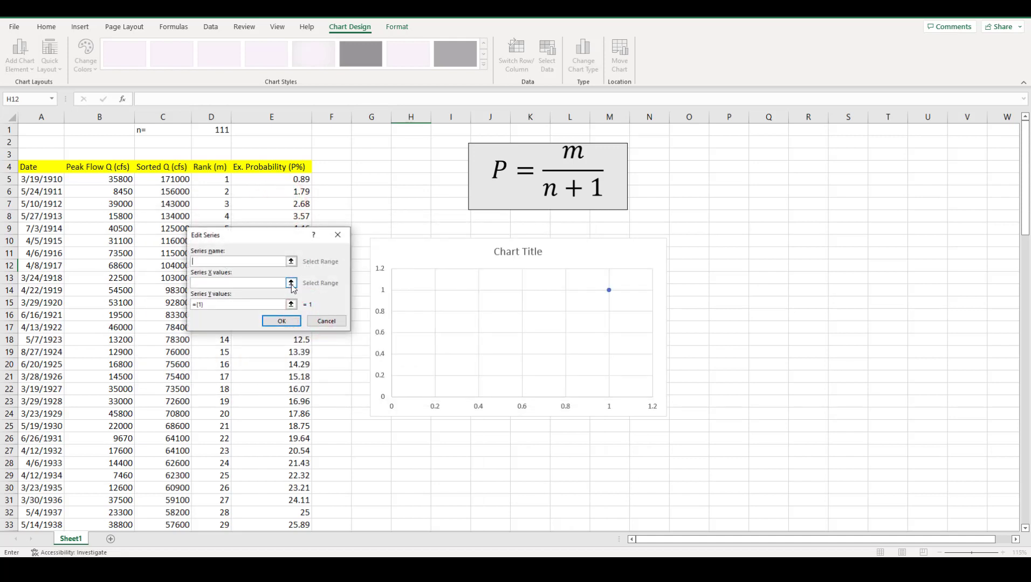
click(292, 283)
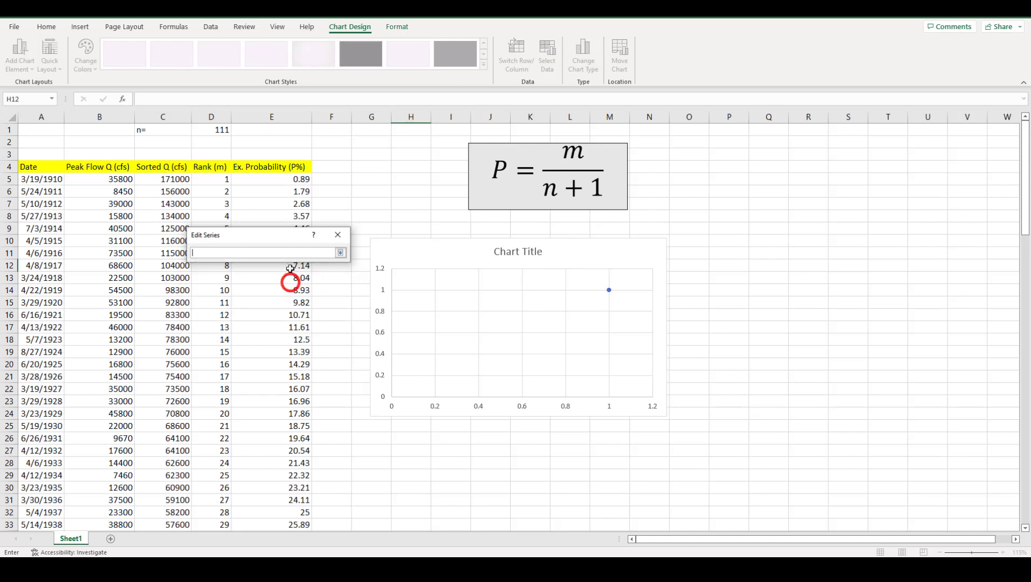
click(298, 180)
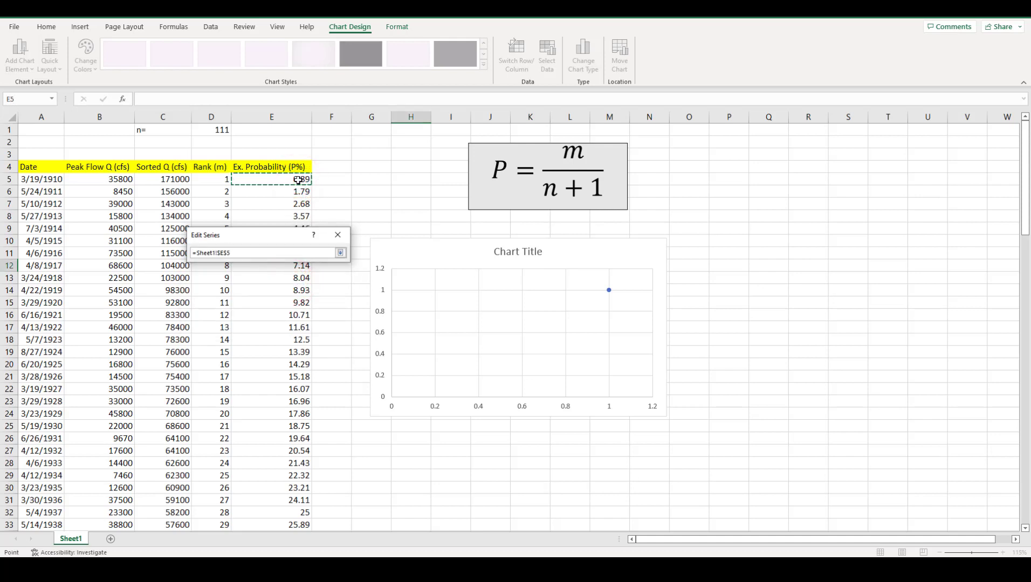
key(ctrl+shift+Down)
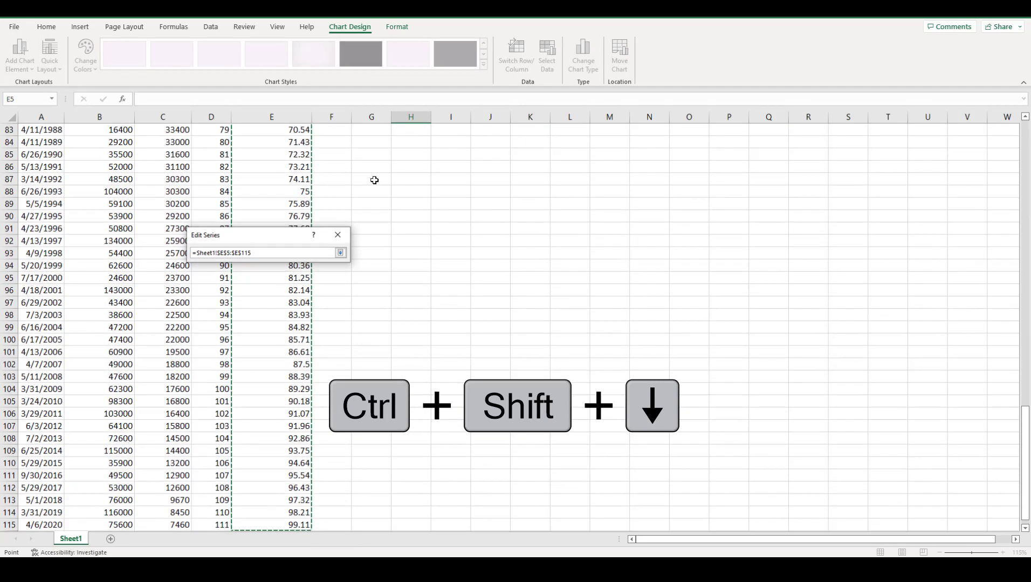
click(340, 253)
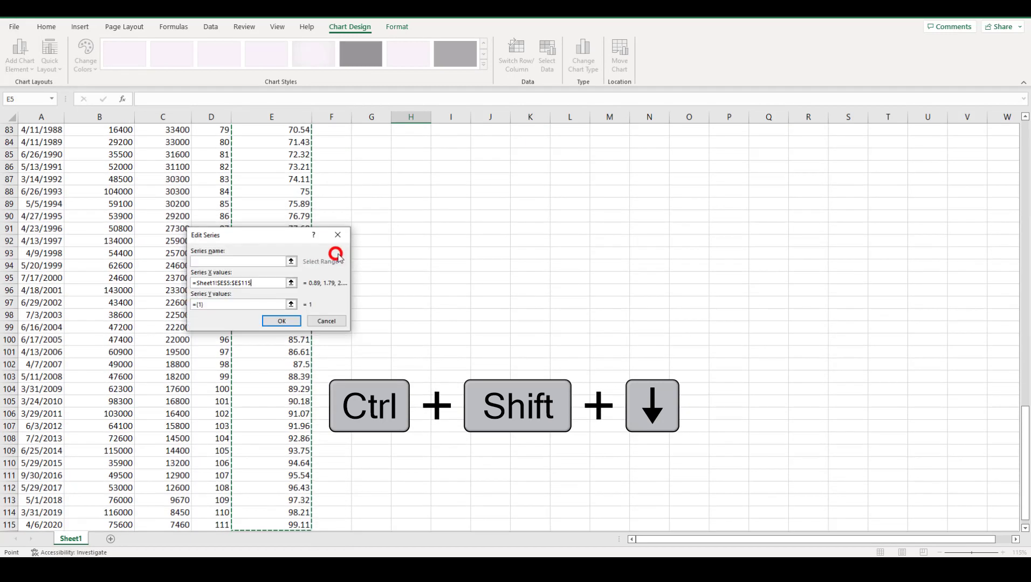
- Set the series' Y values to the sorted flows in C5:C115 and accept the chart's data source
click(291, 304)
drag(1023, 443, 1028, 146)
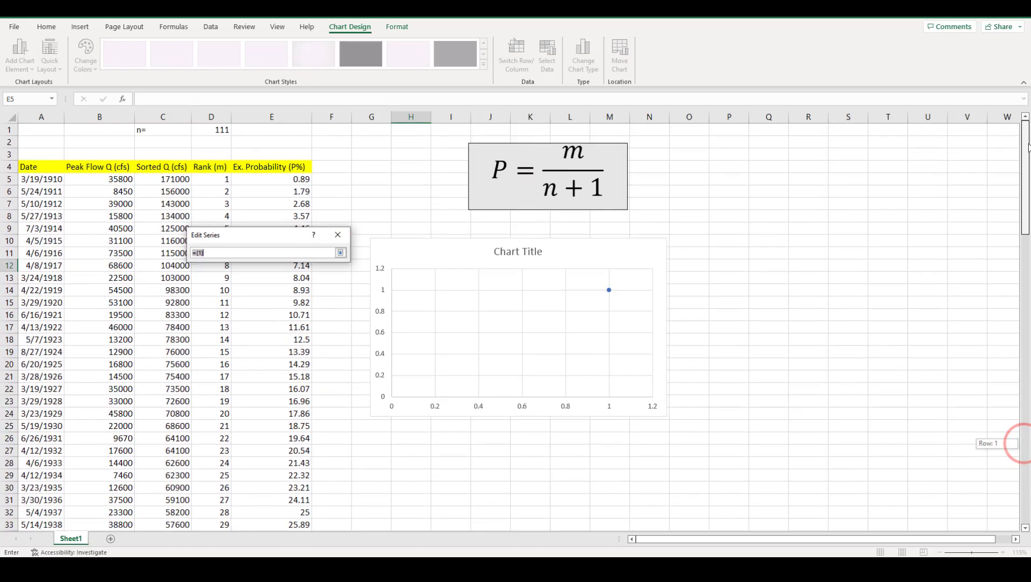
click(166, 179)
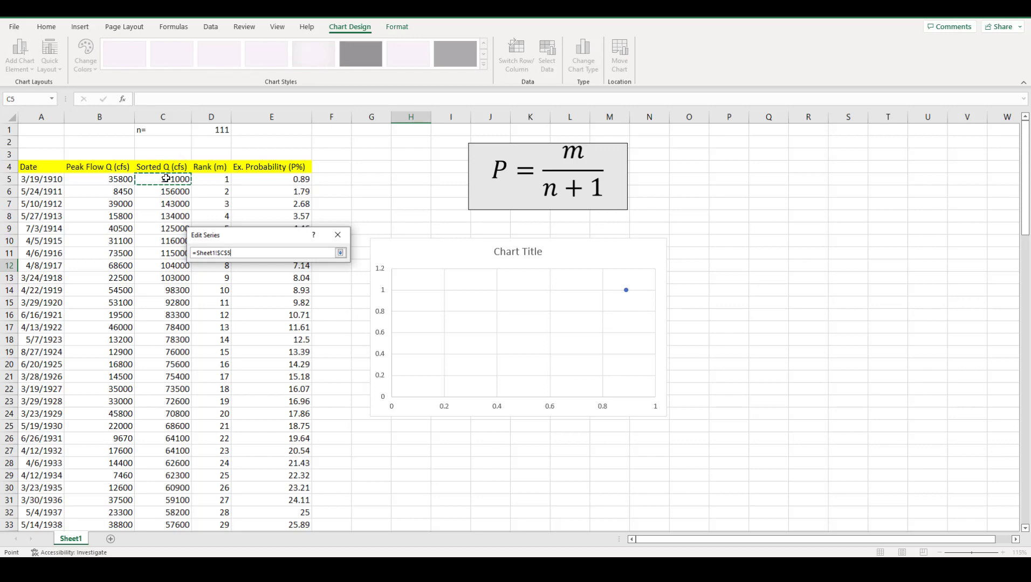
key(ctrl+shift+Down)
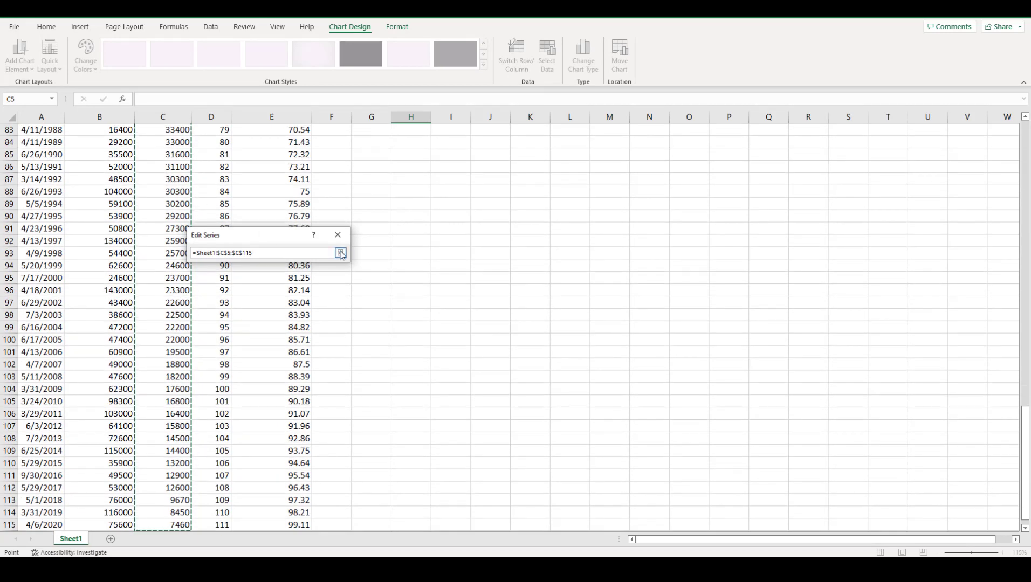
click(341, 253)
click(283, 322)
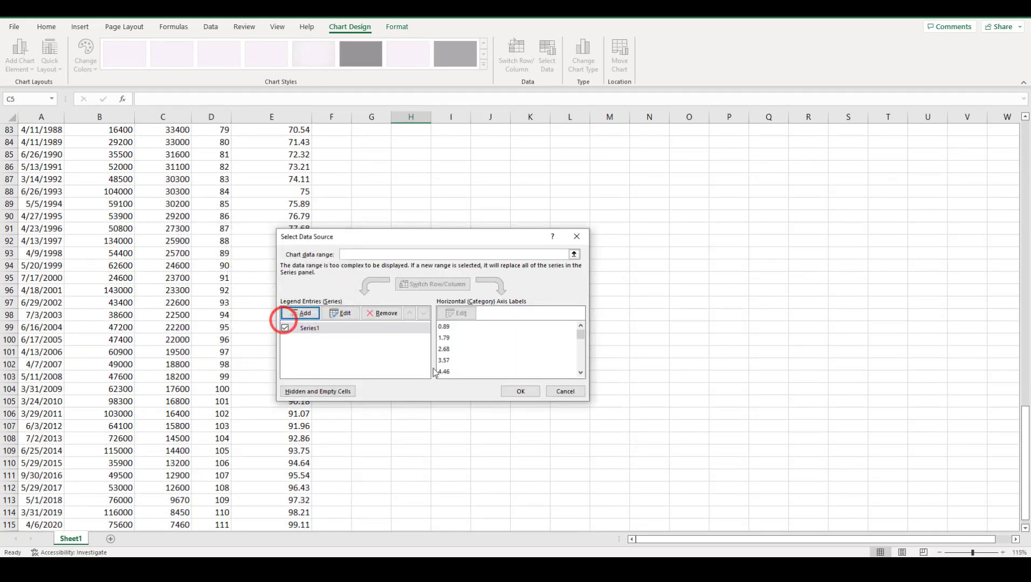
click(531, 392)
scroll(428, 361, up, 20)
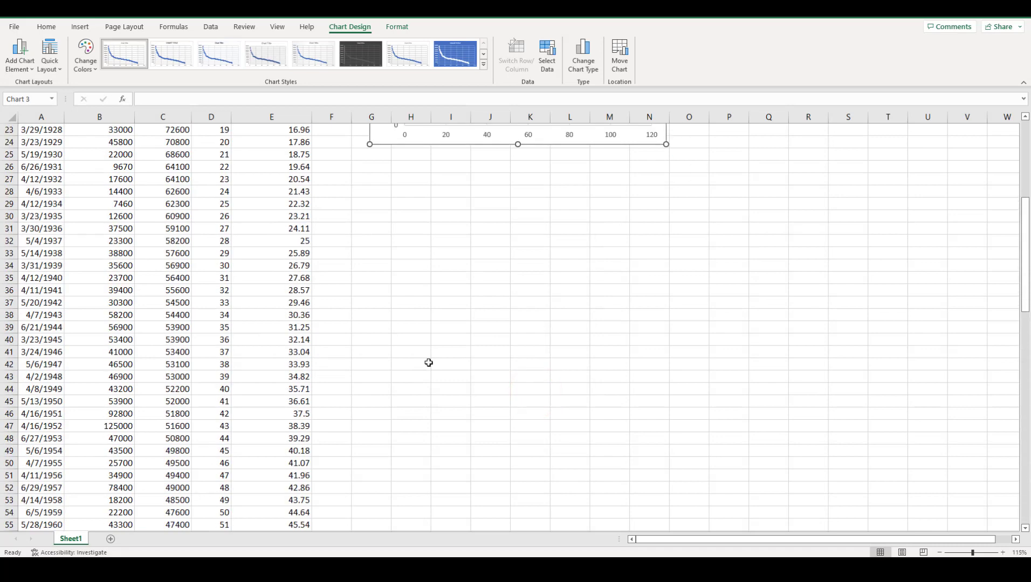
scroll(429, 362, up, 7)
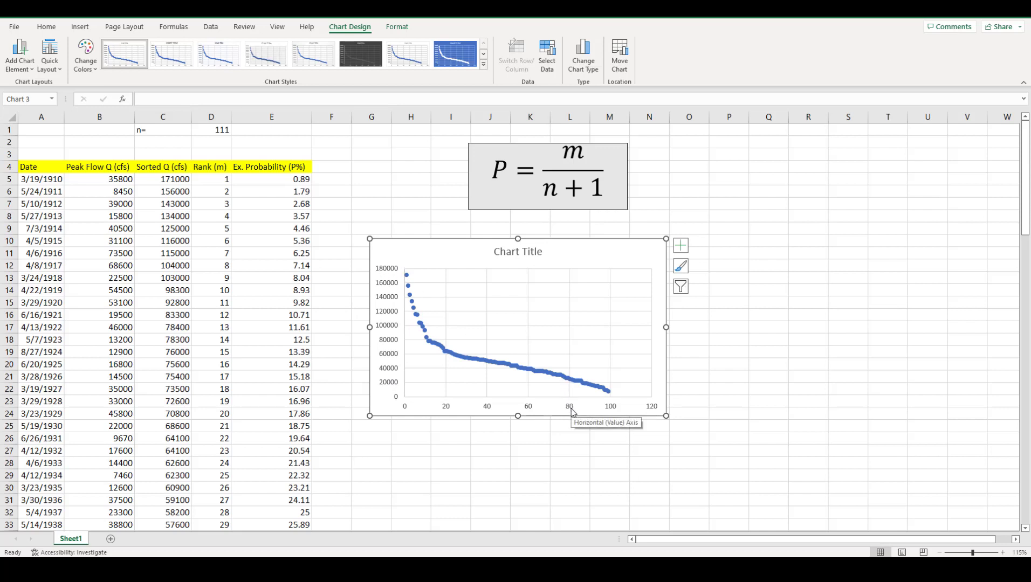
- Delete the chart title and shift the chart slightly down and toward the data table
click(529, 260)
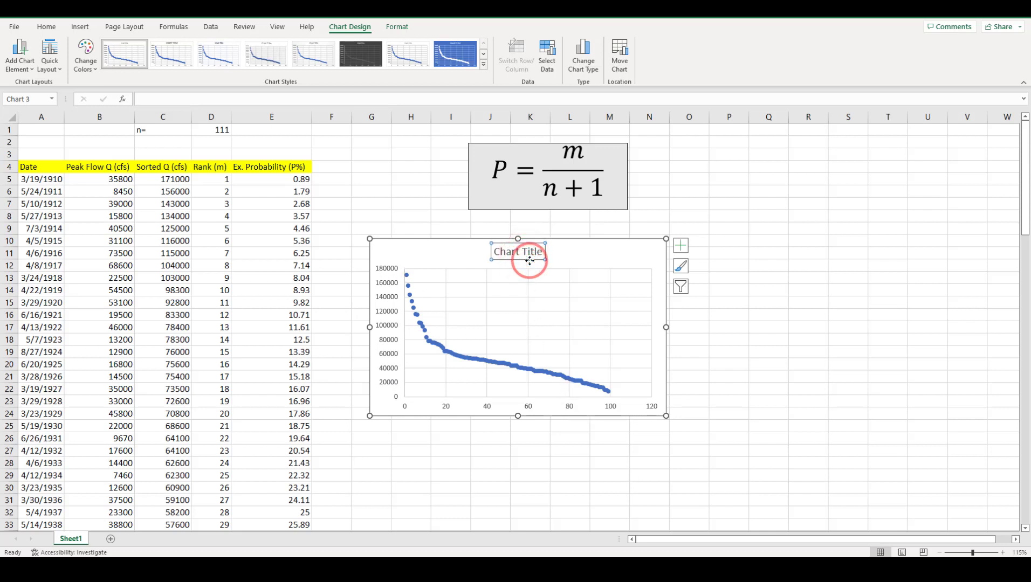
key(Delete)
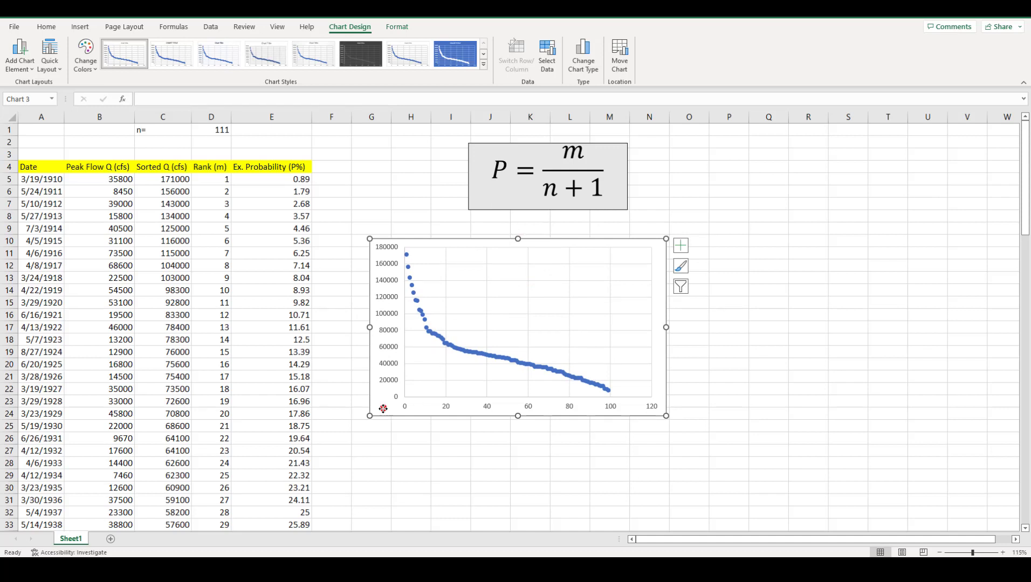
drag(383, 408, 356, 418)
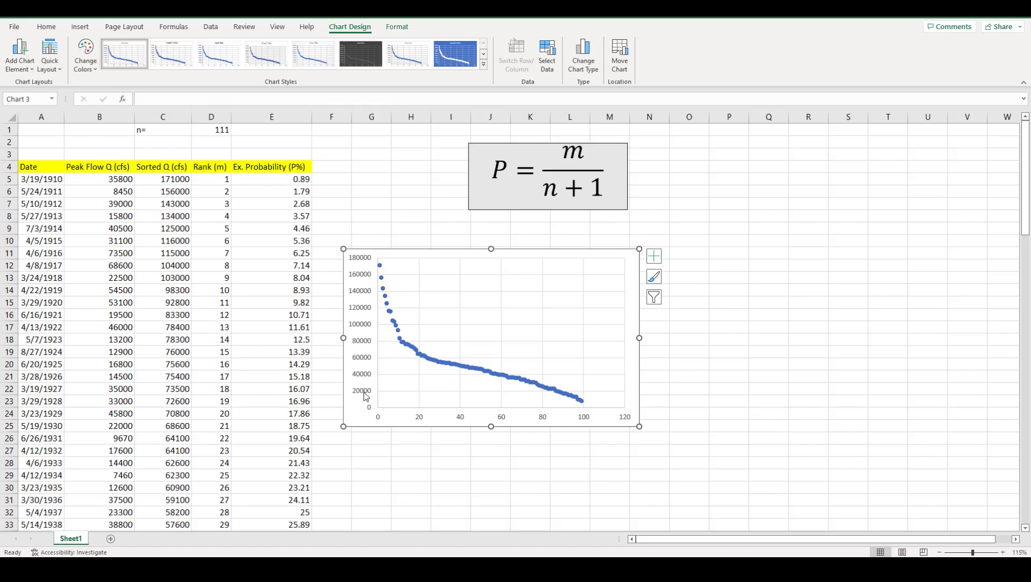
- Set the horizontal axis maximum bound to 100
click(503, 421)
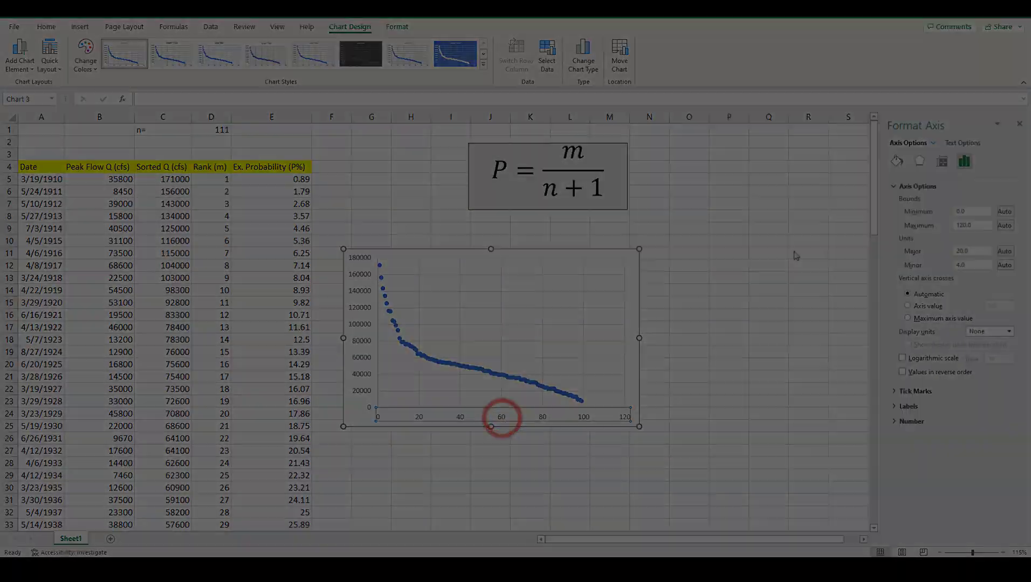
click(970, 225)
text(100)
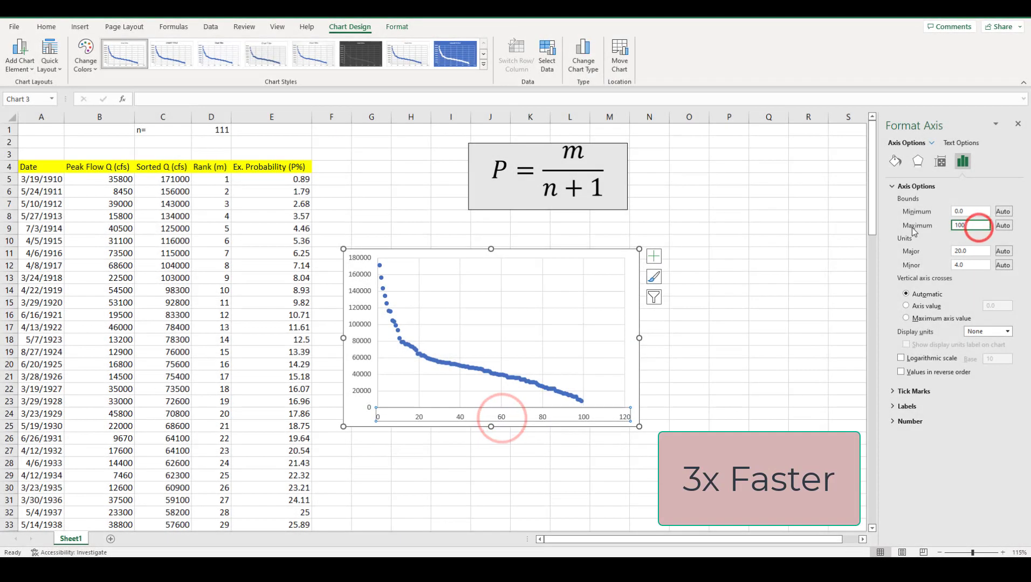
key(Return)
- Switch the vertical axis to a base 10 logarithmic scale and set its minimum bound to 1000
click(365, 369)
click(901, 357)
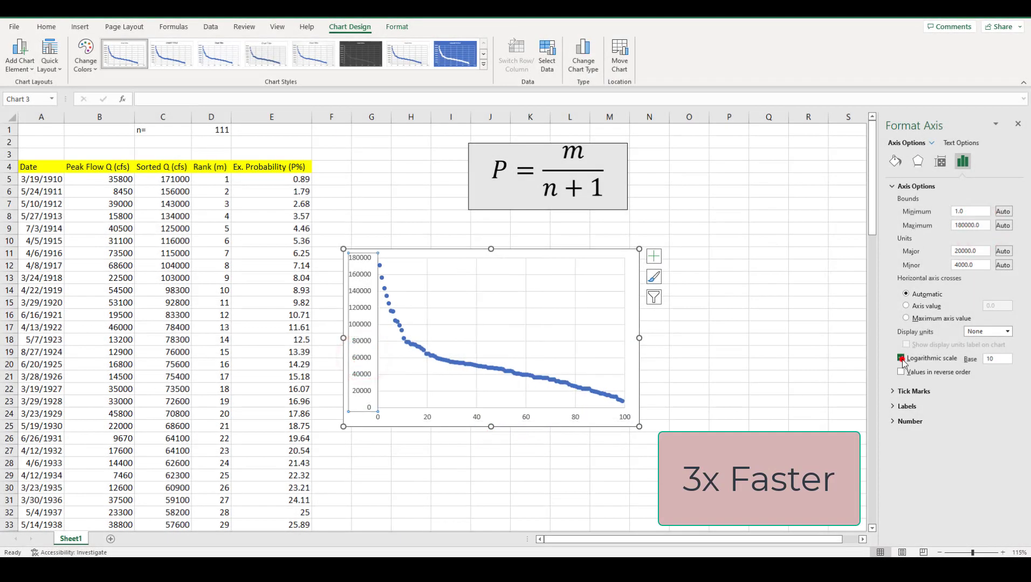
click(970, 210)
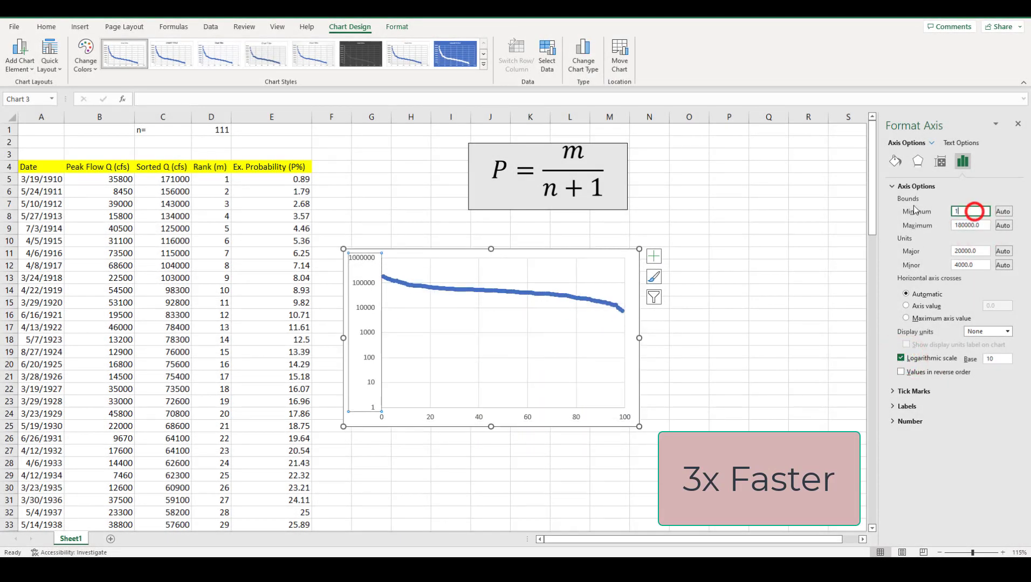
text(1000)
key(Return)
- Change the font of all text in the chart to Arial
click(533, 422)
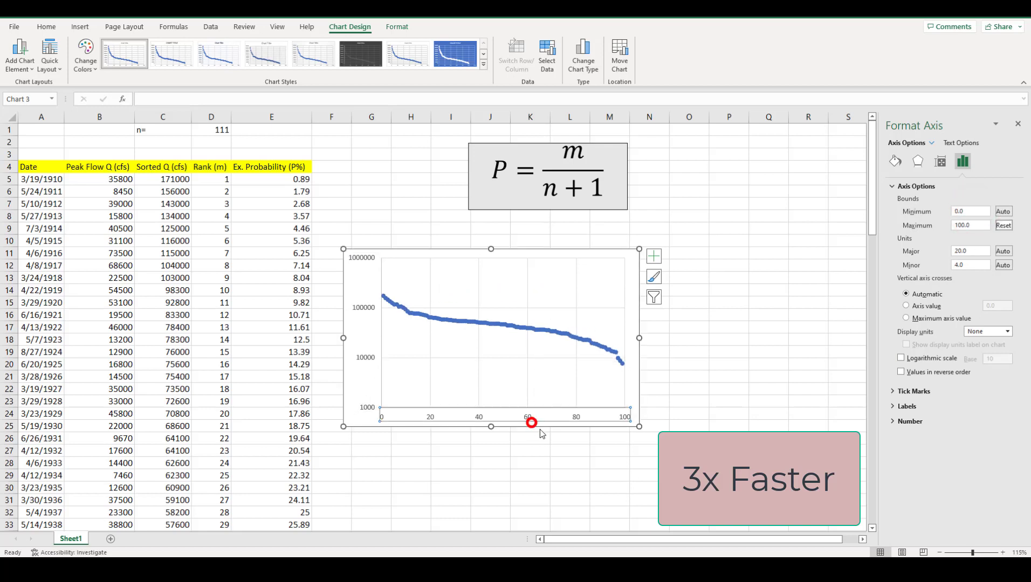
click(45, 26)
click(135, 48)
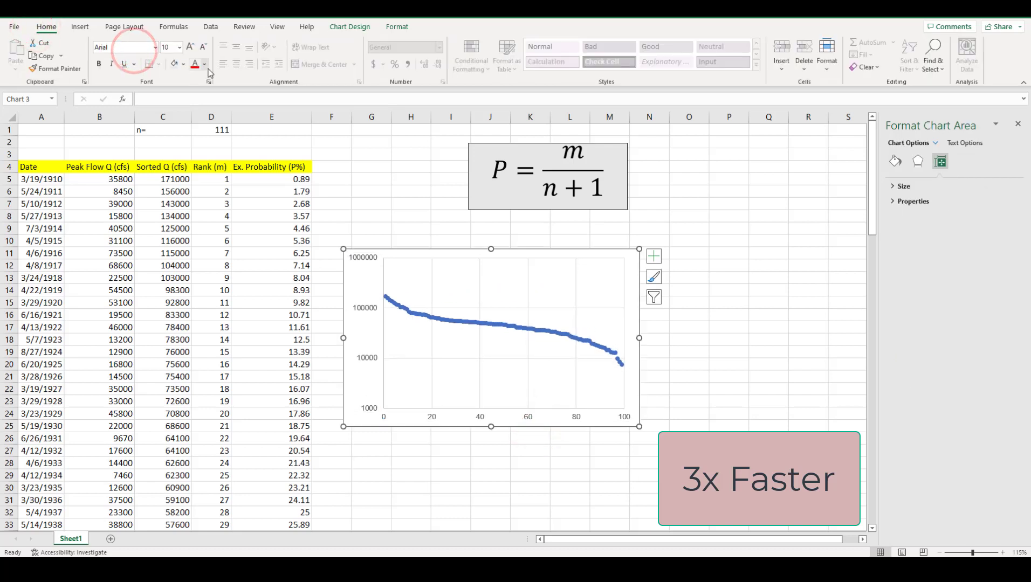
- Give the chart's plot area a solid black border
click(420, 389)
click(897, 162)
click(897, 201)
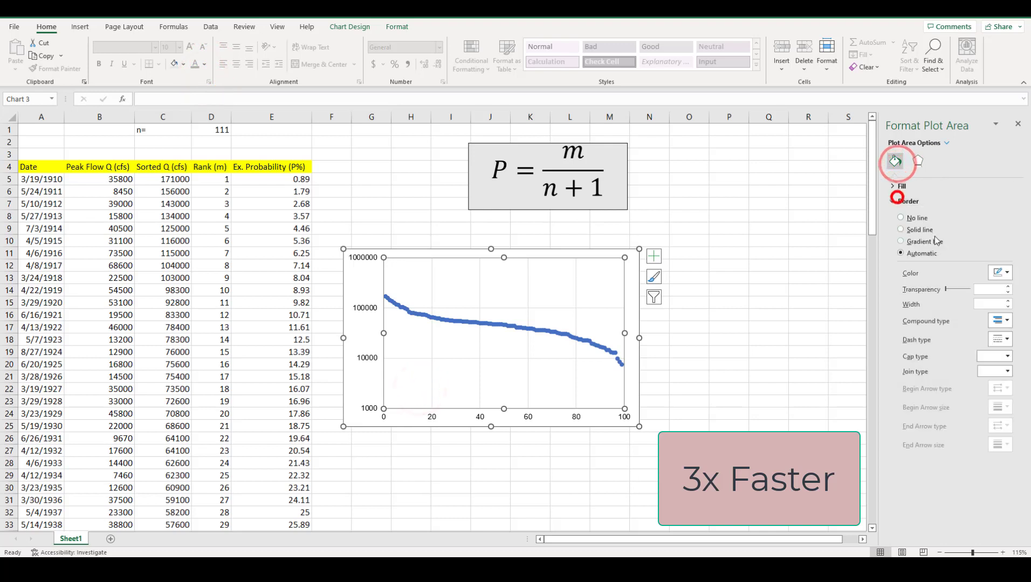
click(916, 230)
click(1009, 273)
click(950, 300)
- Format the horizontal and vertical axis lines as solid lines
click(576, 421)
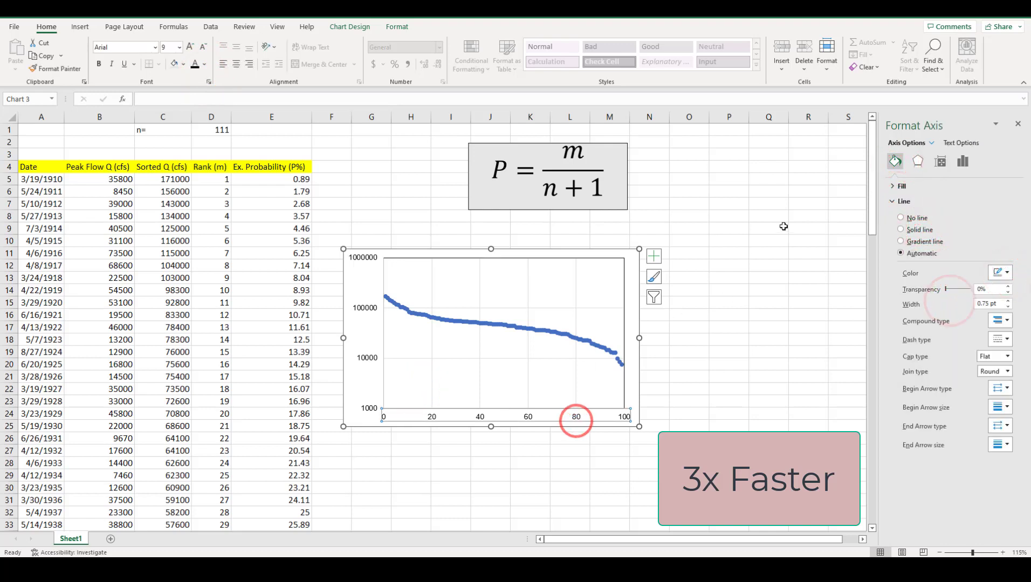
click(917, 230)
click(366, 357)
click(916, 230)
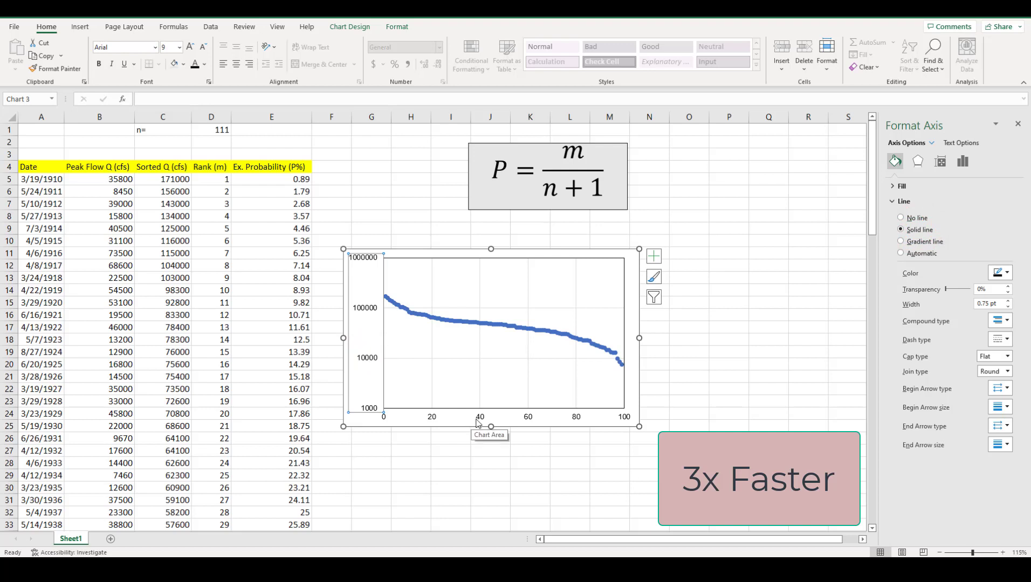
- Add axis titles to the chart and name the horizontal axis "Exceedance Probability (%)"
click(653, 255)
click(680, 280)
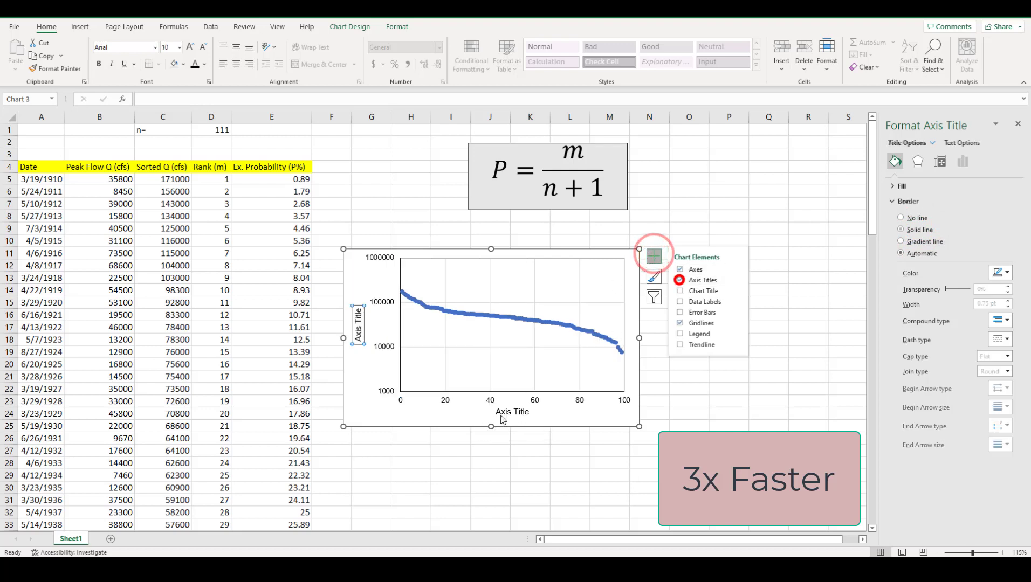
click(511, 413)
triple_click(519, 410)
text(Exceedance Pro)
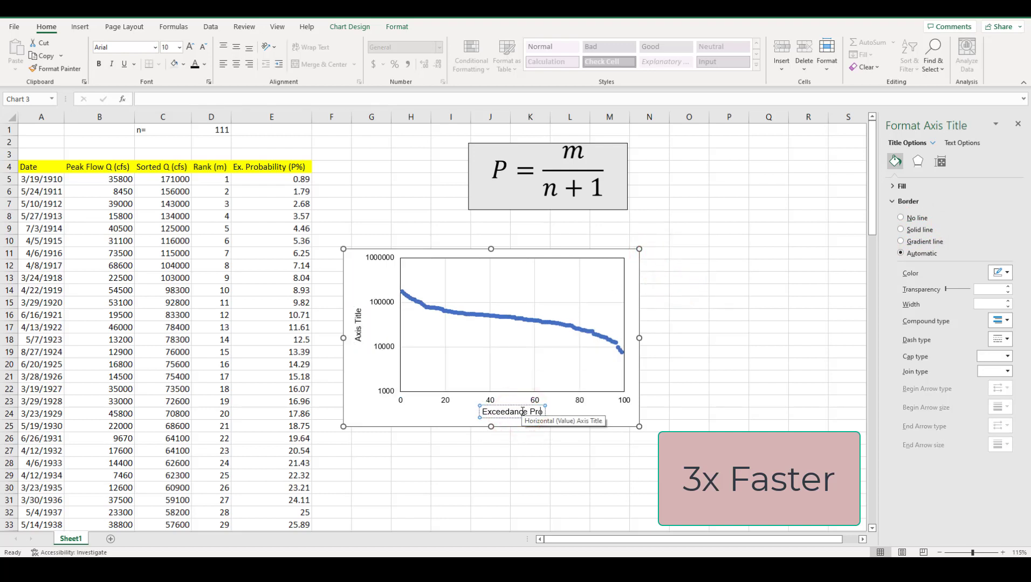
text(bability (%))
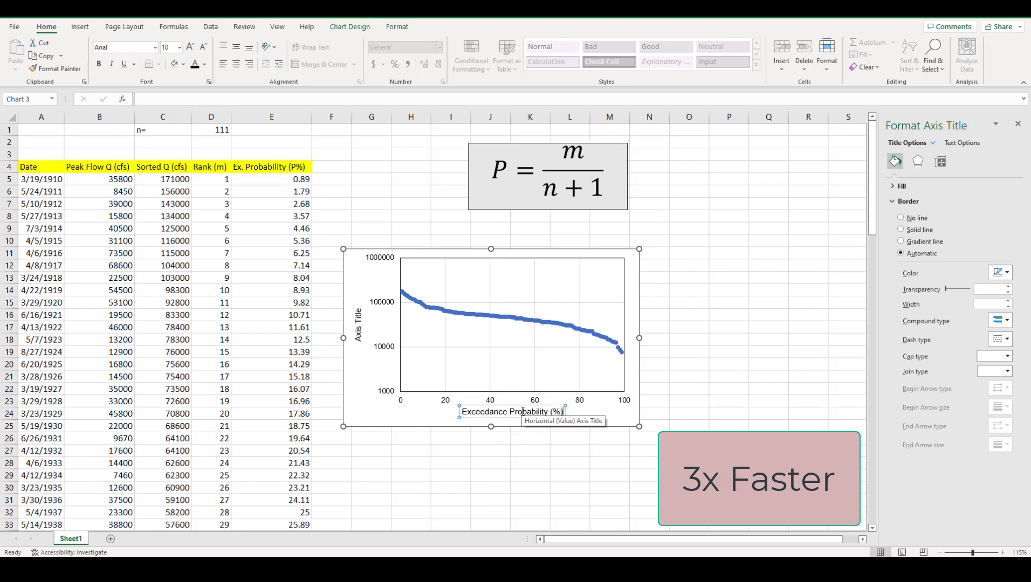
- Name the vertical axis "Discharge (cfs)"
click(357, 330)
triple_click(357, 330)
text(Discharge (cfs))
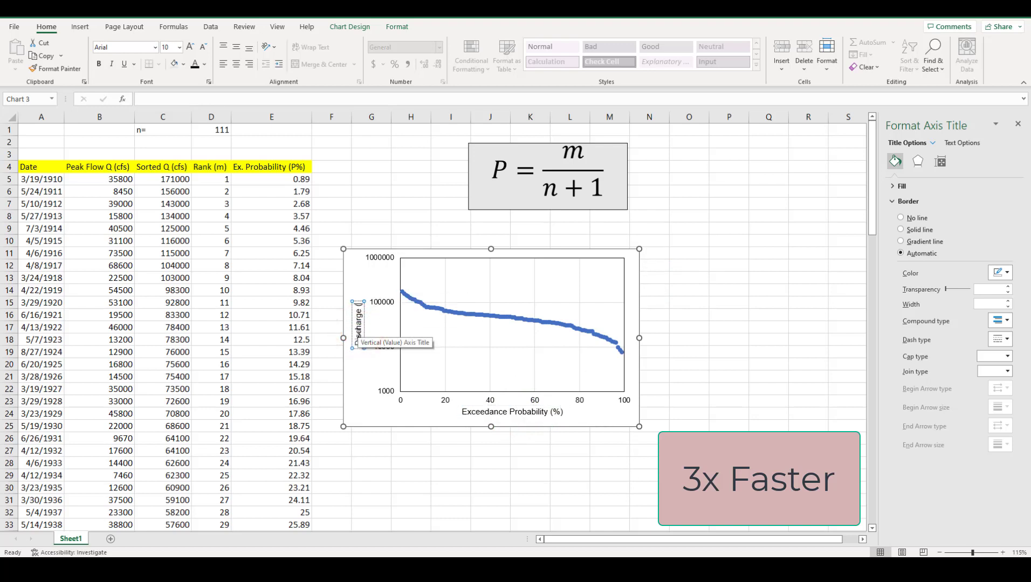
click(358, 409)
- Set the horizontal axis major tick marks to Outside
click(445, 399)
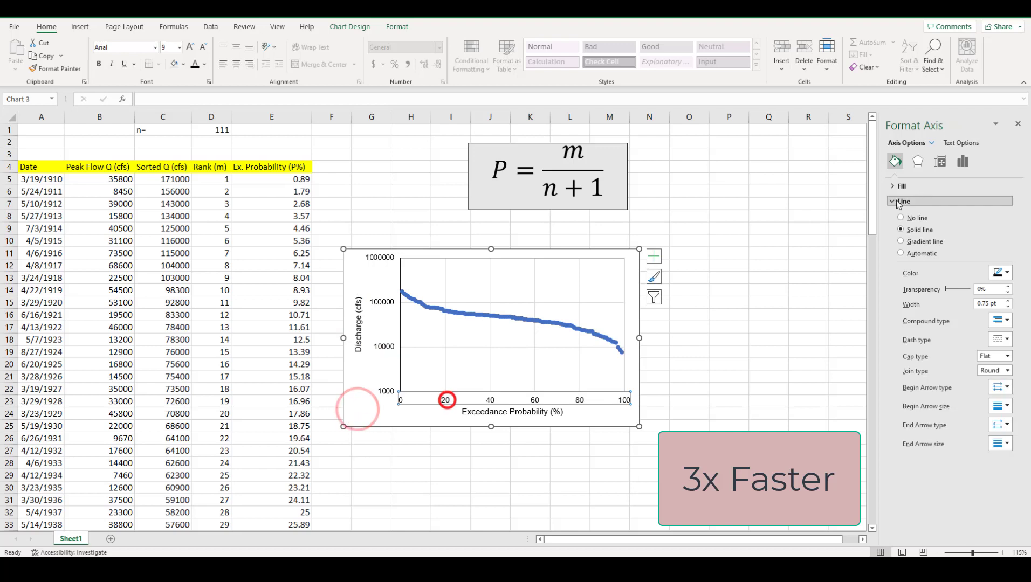
click(891, 201)
click(962, 161)
click(891, 201)
click(980, 216)
click(990, 245)
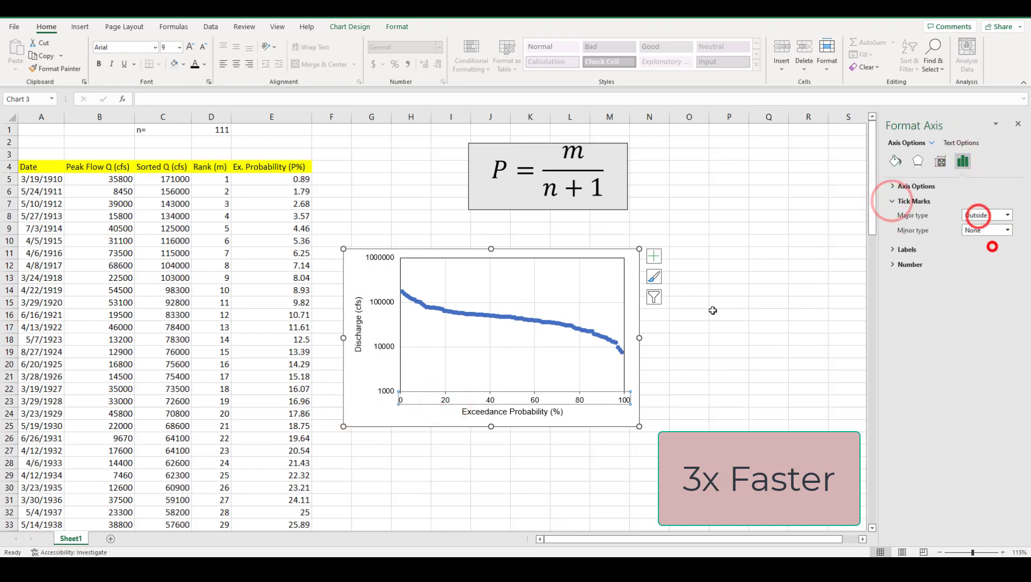
- Set the vertical axis major tick marks to Outside as well
click(386, 348)
click(1006, 215)
click(1003, 244)
click(417, 413)
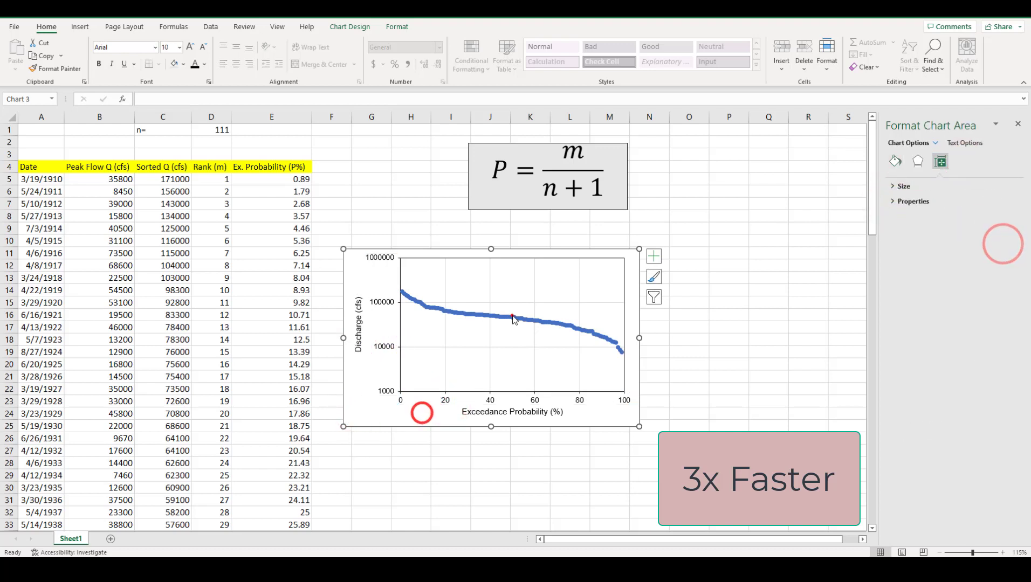
- Fill the data series' markers with a medium gray theme color
click(511, 314)
click(893, 182)
click(894, 160)
click(941, 186)
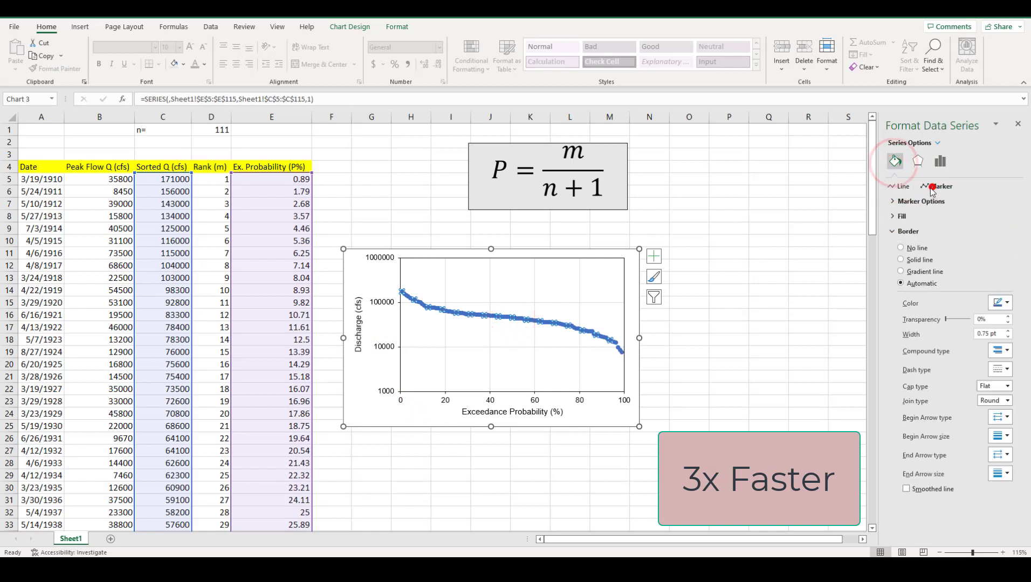
click(902, 216)
click(1002, 324)
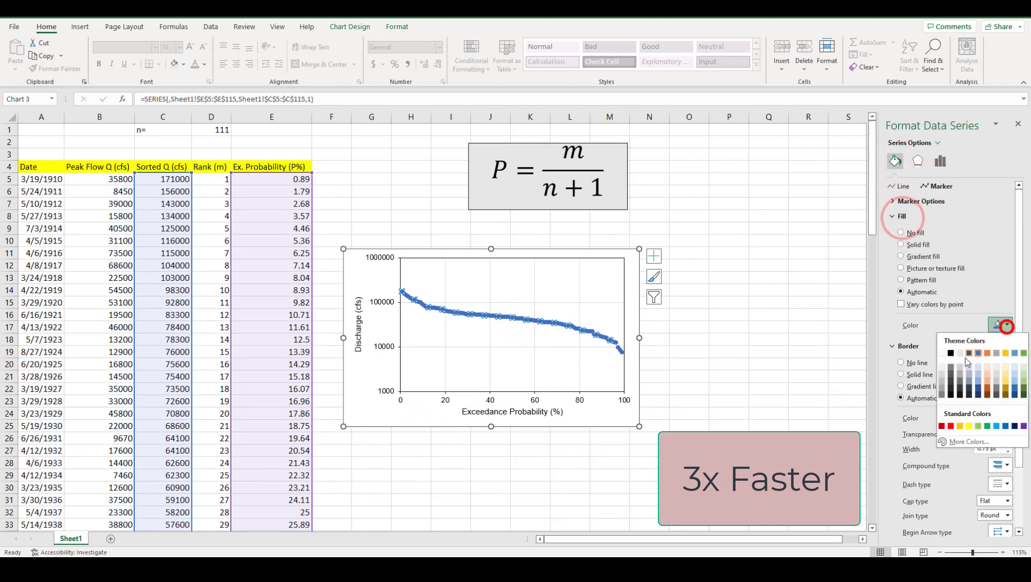
click(942, 387)
click(892, 216)
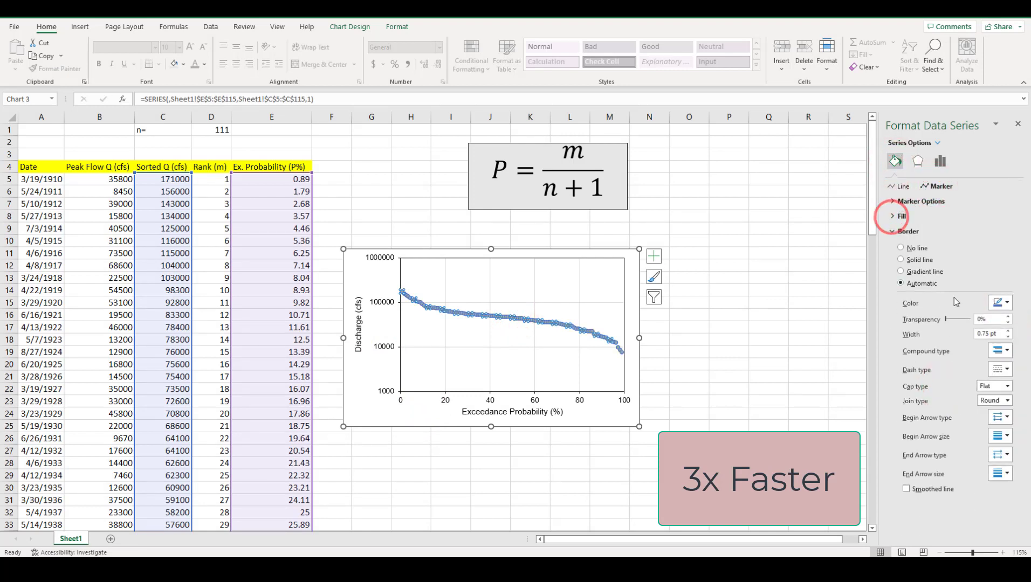
- Set the border color of the data series' markers to black
click(1001, 302)
click(952, 329)
click(636, 367)
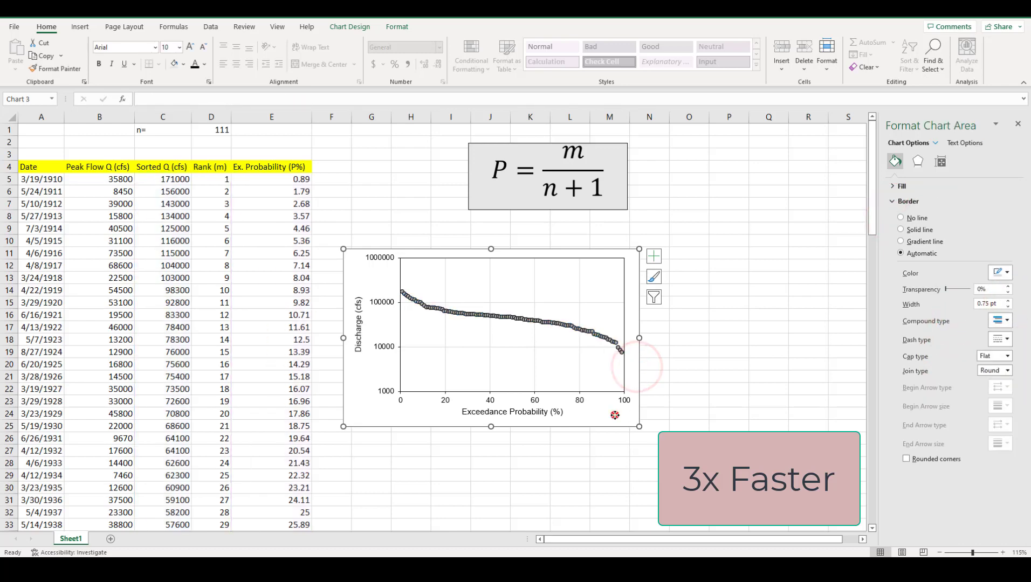
- Remove the chart area's border and move the chart to just below the probability formula, starting around column H
right_click(612, 415)
click(680, 360)
click(613, 415)
drag(603, 415, 659, 393)
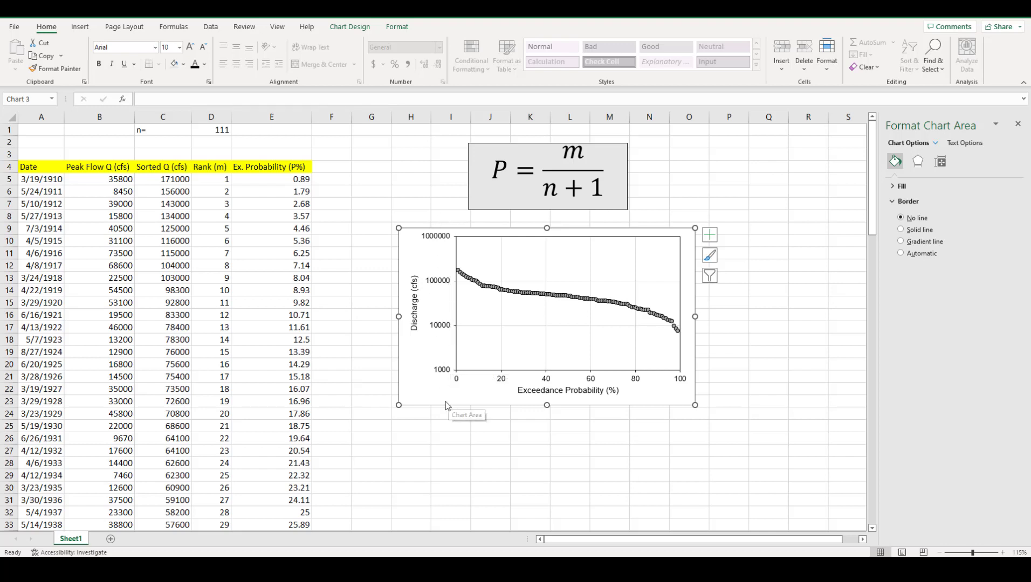
- Draw a vertical arrow about 1.29" long from 20% on the horizontal axis up to the curve, and style it orange
click(80, 28)
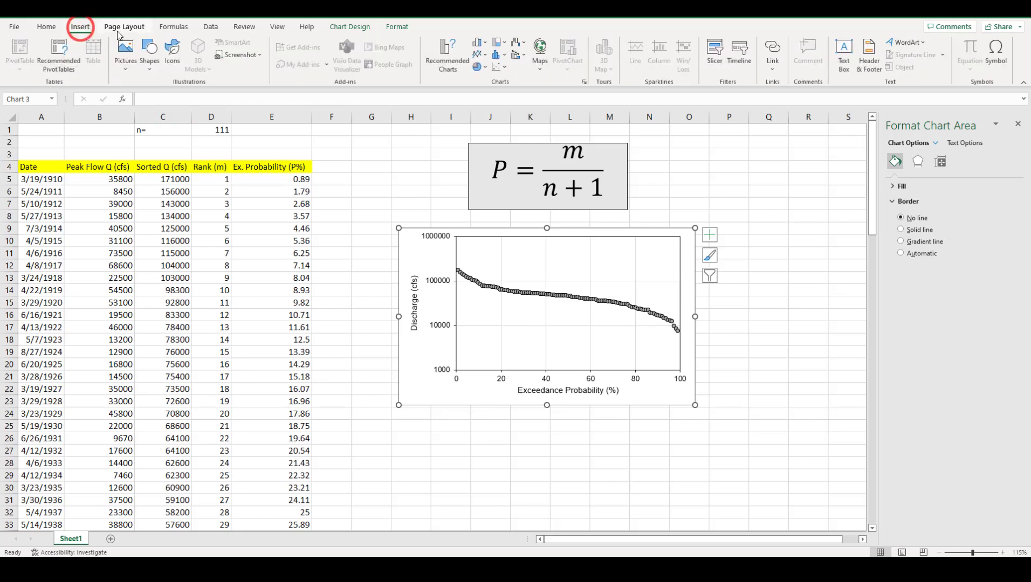
click(152, 69)
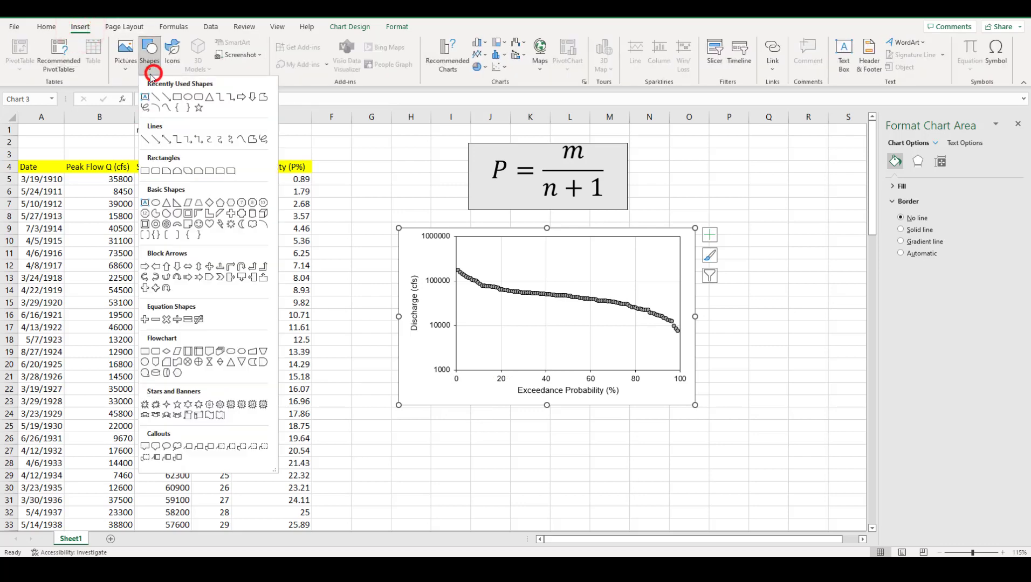
click(165, 98)
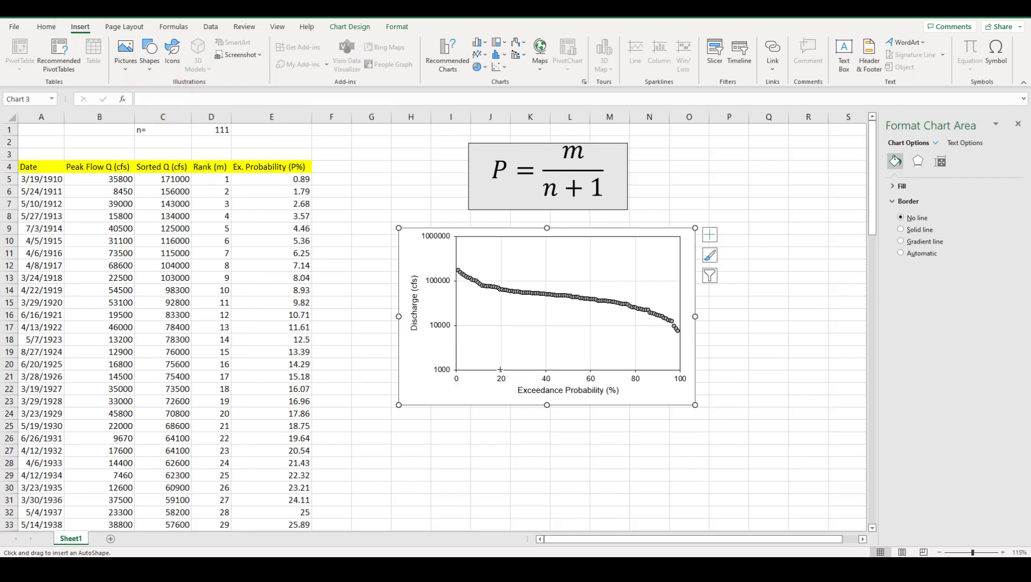
drag(502, 370, 502, 294)
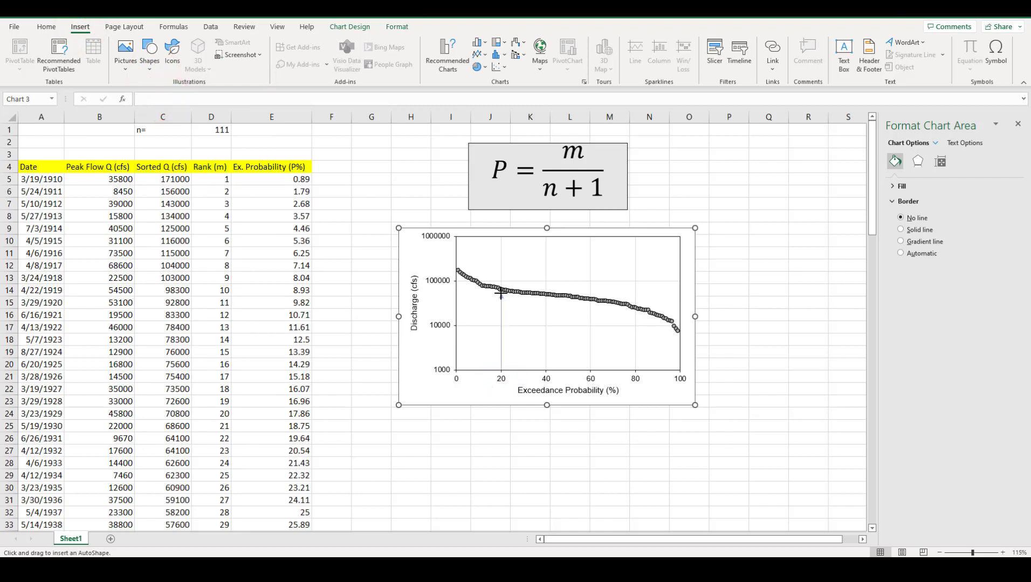
click(216, 54)
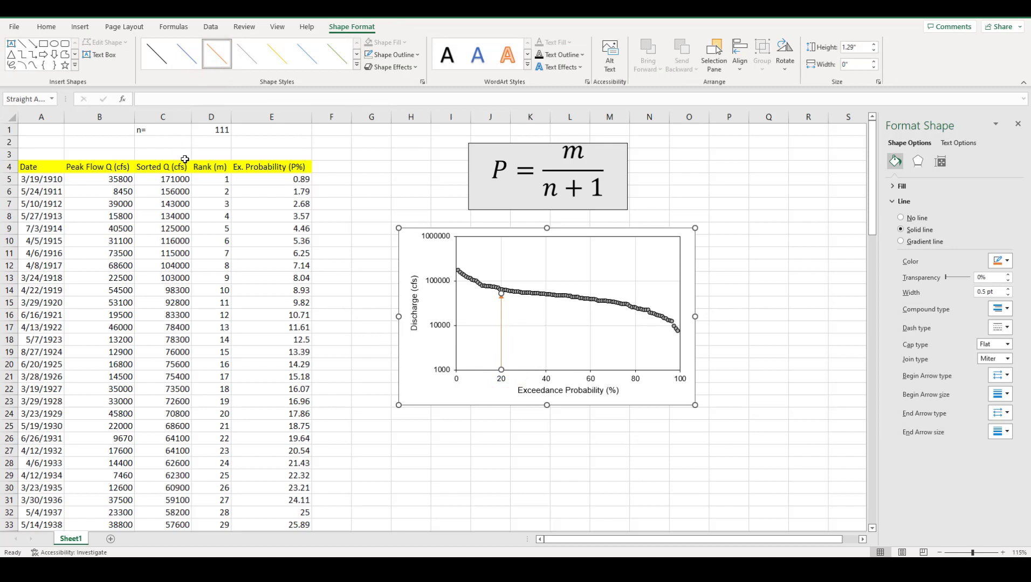
- Draw a horizontal arrow about 0.79" long from the vertical arrow's tip to the discharge axis, and style it orange
click(32, 44)
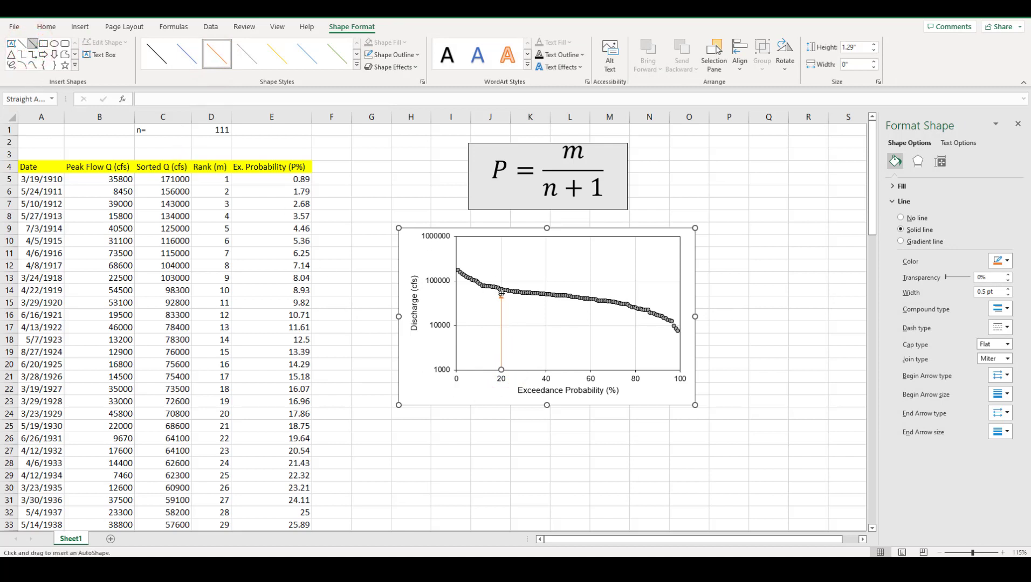
drag(500, 293, 454, 293)
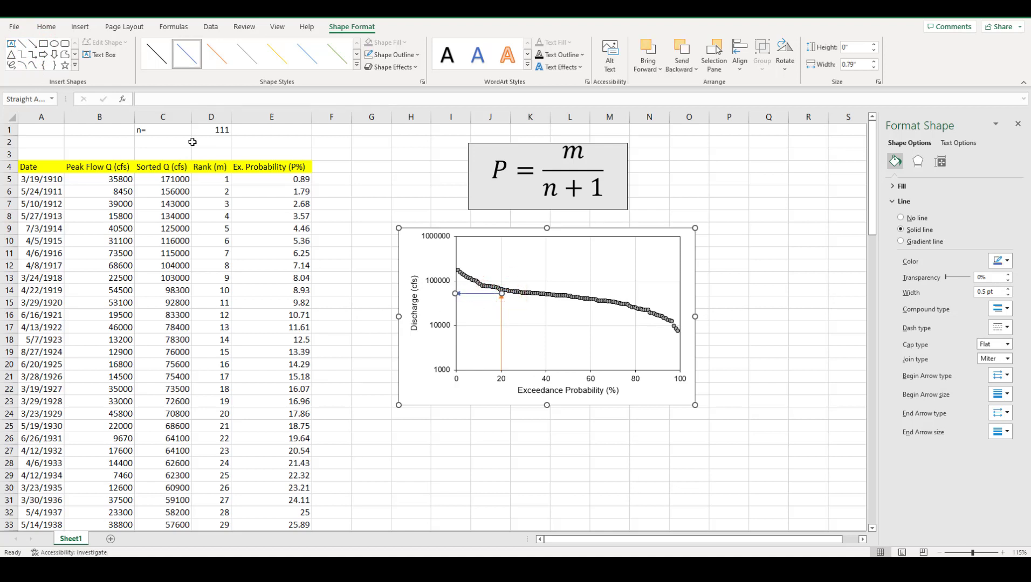
click(216, 55)
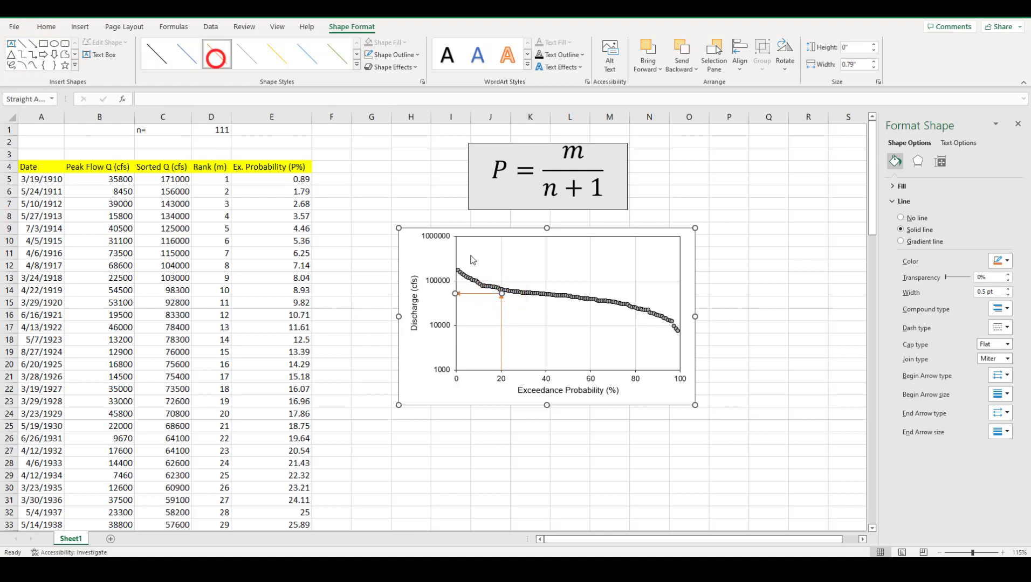
- Draw a rectangle about 0.44" by 0.18" beside the discharge axis at the horizontal arrow's tip, and style it solid orange
click(44, 43)
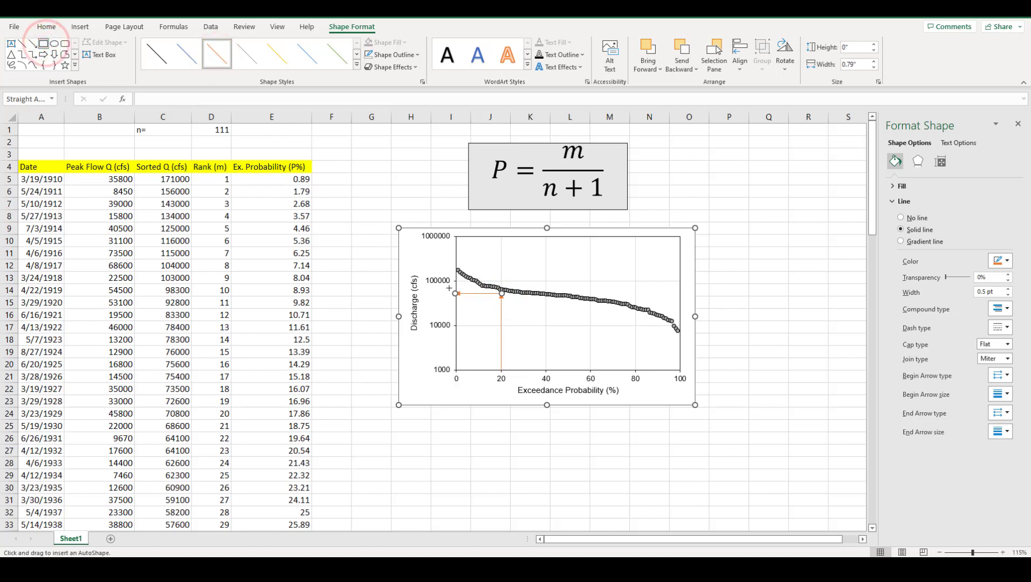
drag(450, 289, 424, 300)
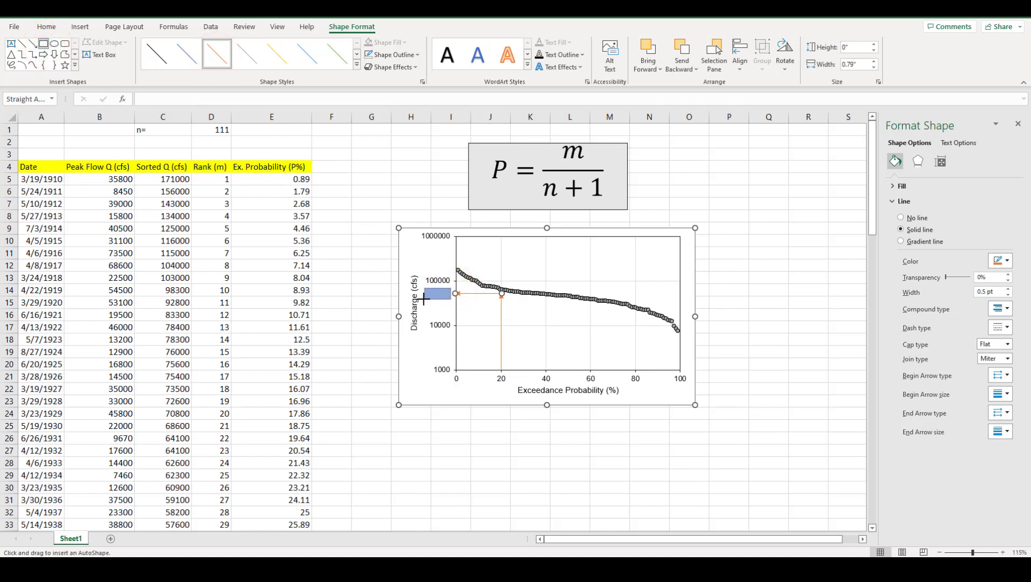
click(215, 53)
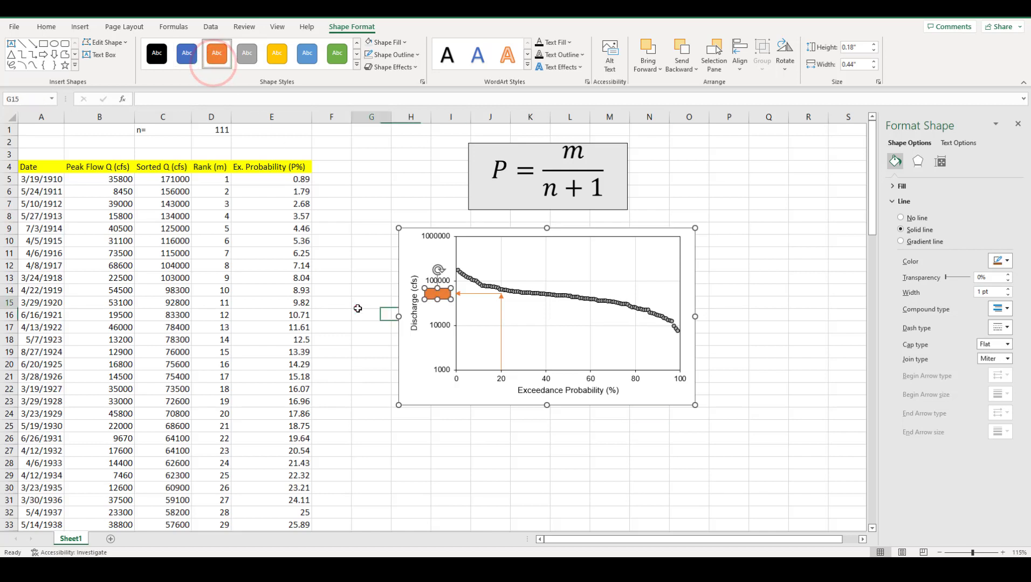
click(356, 303)
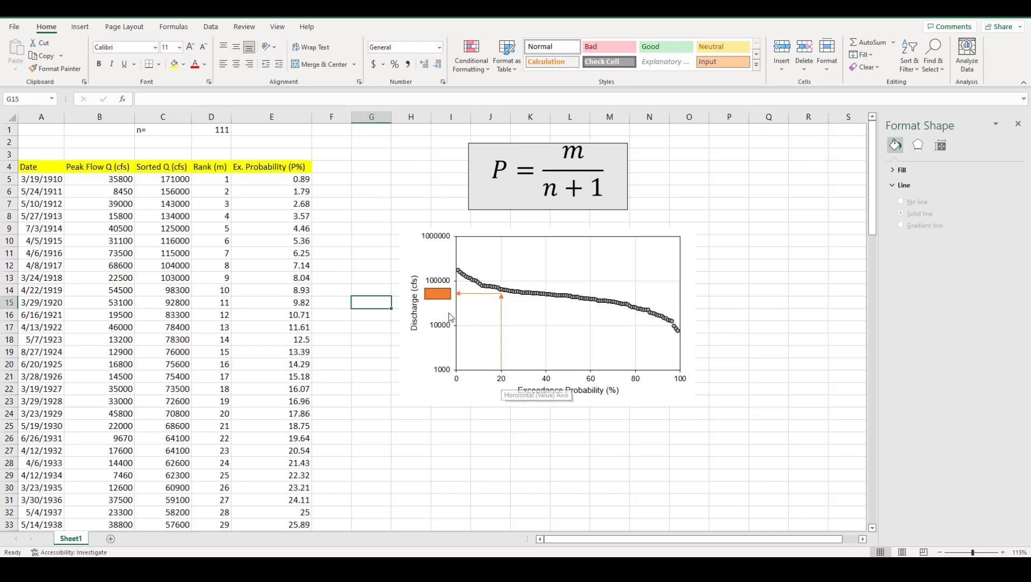
click(438, 294)
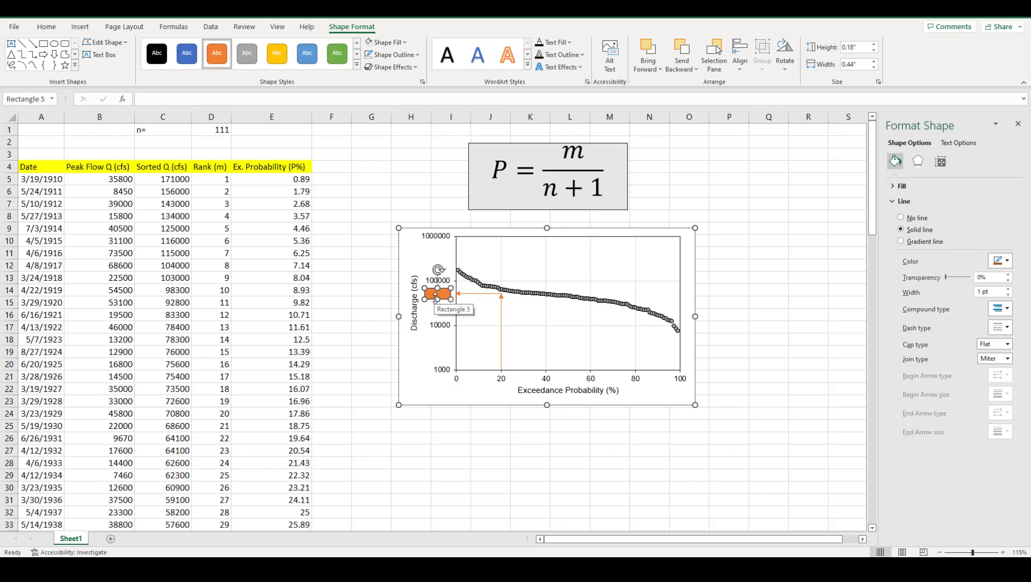
click(473, 403)
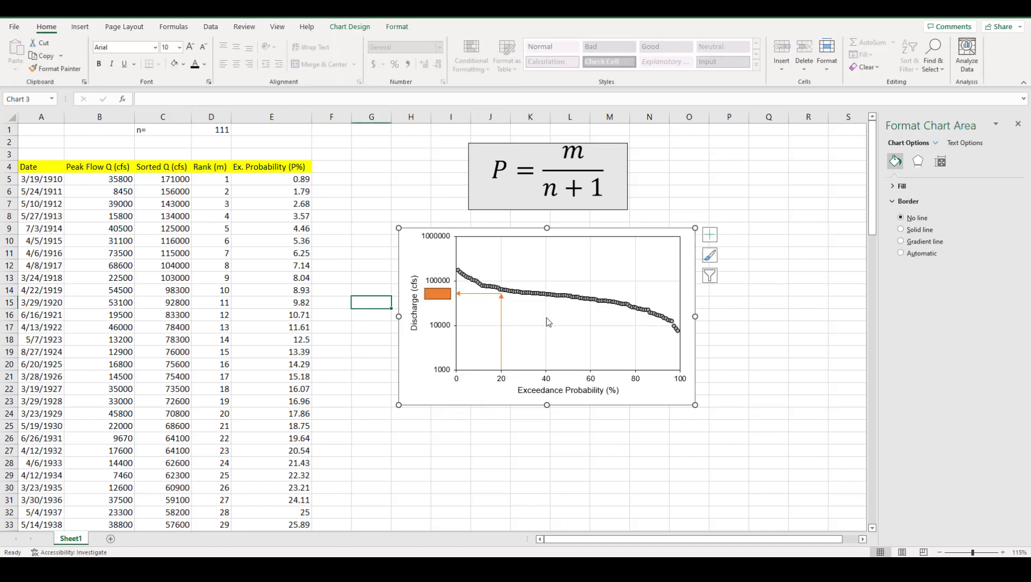